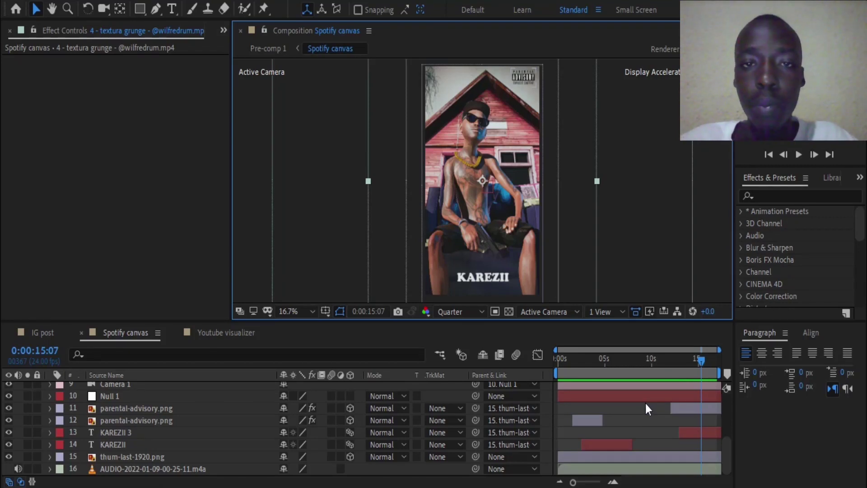
click(768, 155)
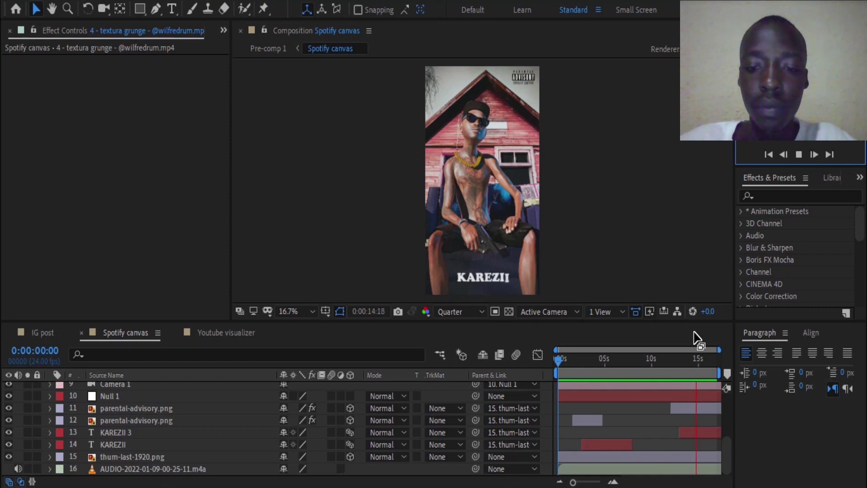
click(799, 154)
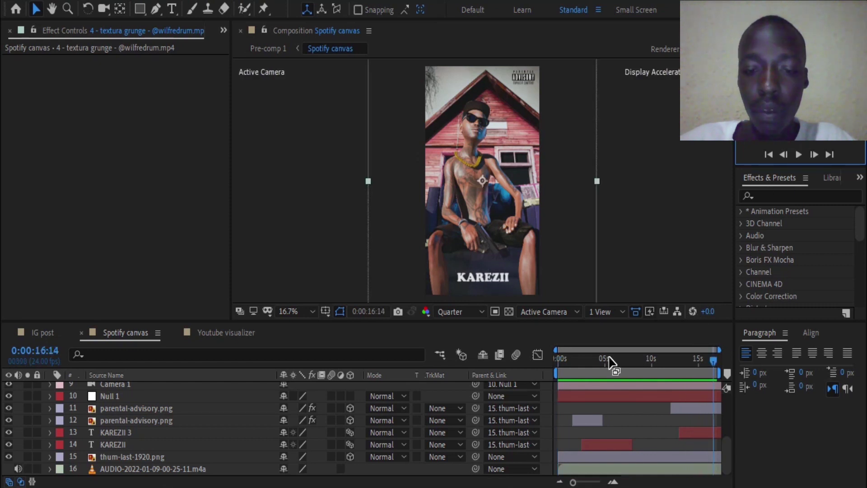
click(18, 468)
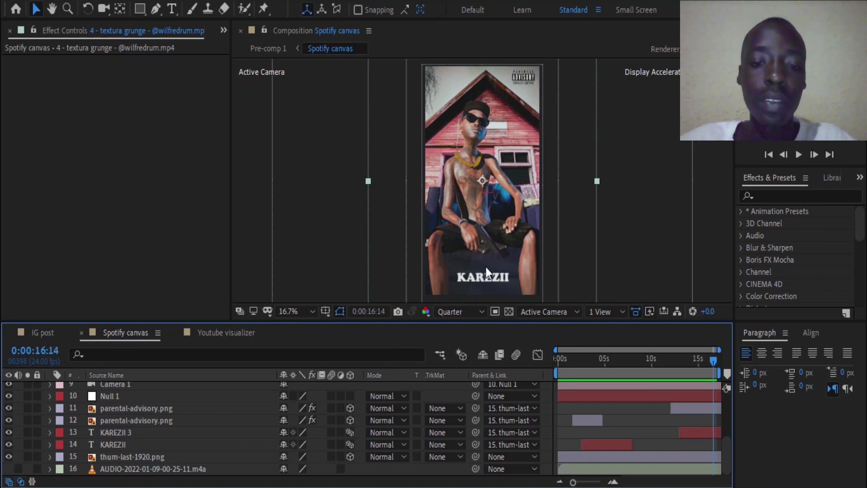
key(comma)
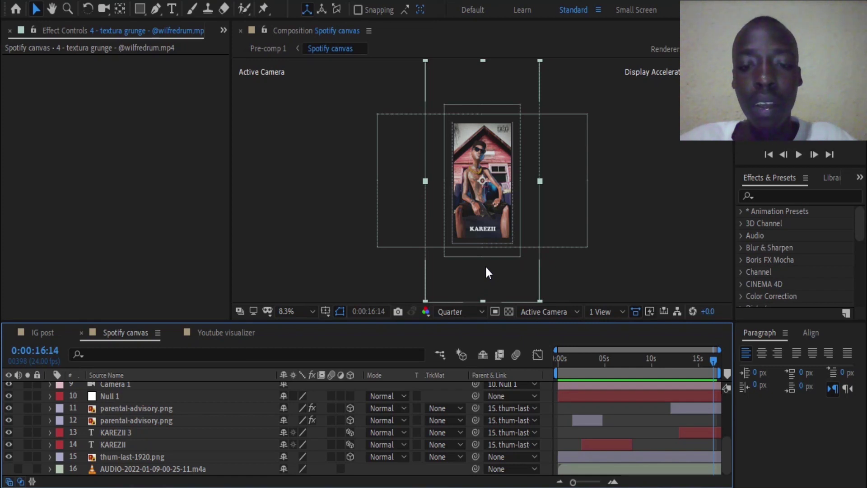
key(period)
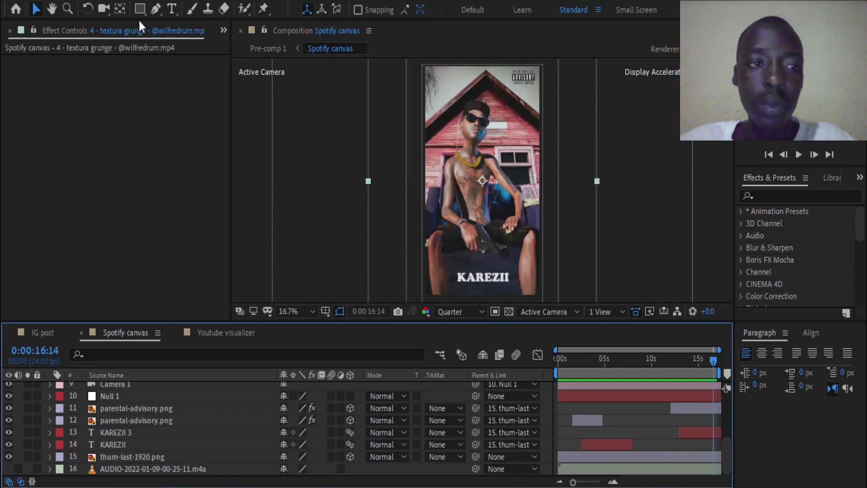
click(81, 1)
click(93, 33)
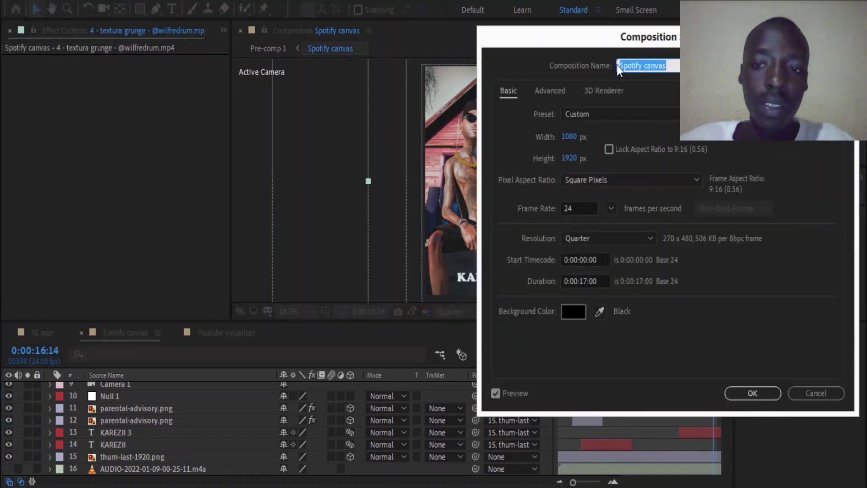
drag(611, 33, 622, 29)
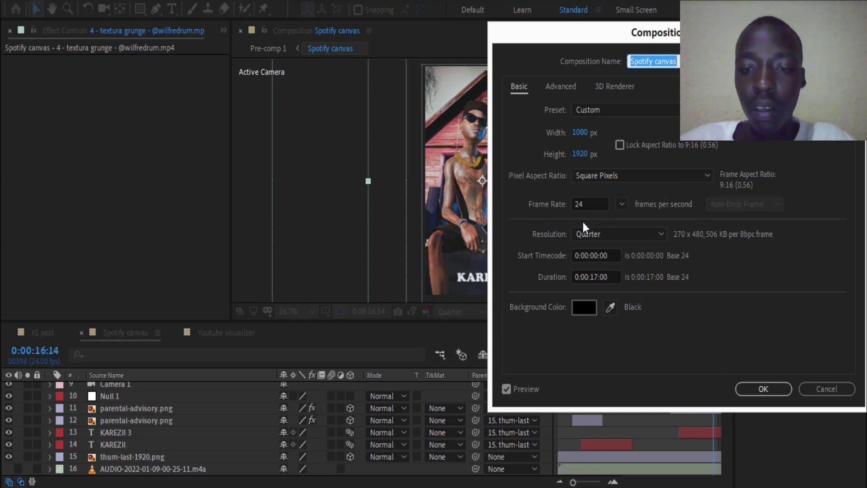
click(763, 389)
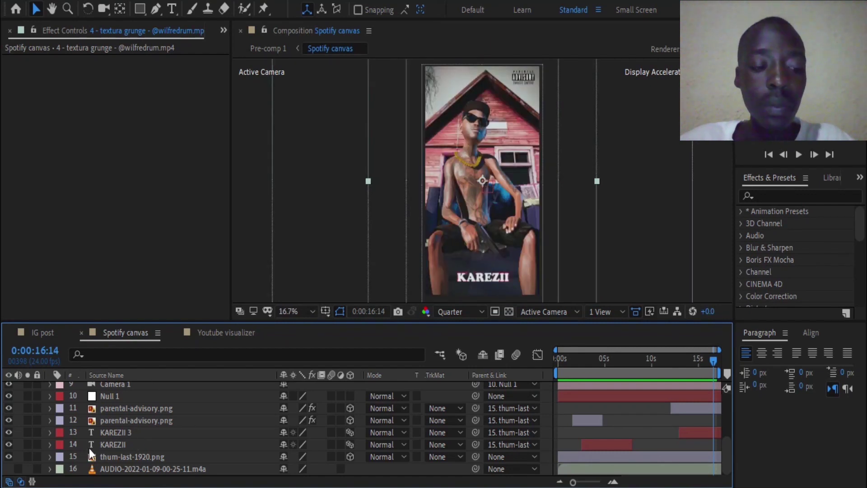
Hide the grunge texture, both parental-advisory badges and the two KAREZII title layers.
scroll(52, 451, up, 3)
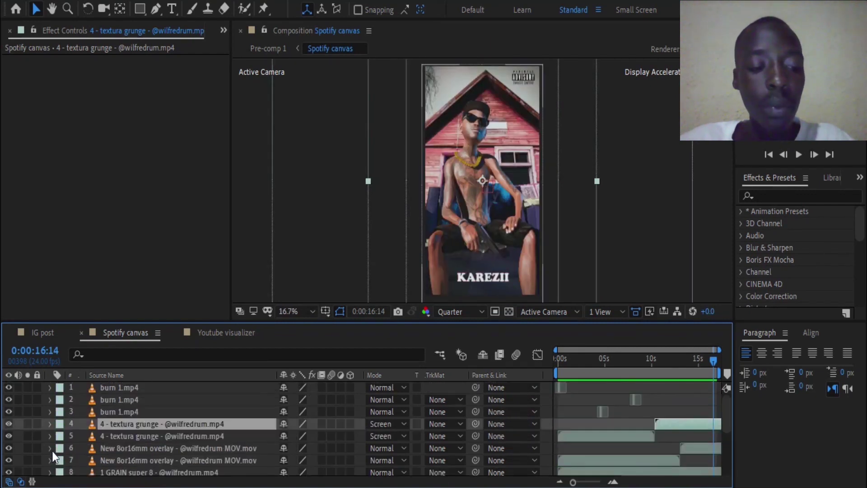
click(8, 435)
scroll(6, 424, down, 2)
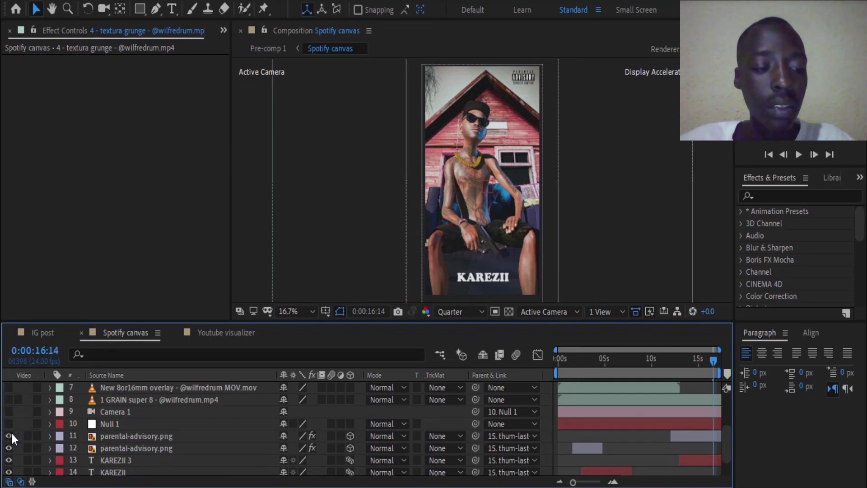
click(9, 434)
scroll(10, 429, up, 2)
scroll(10, 413, down, 3)
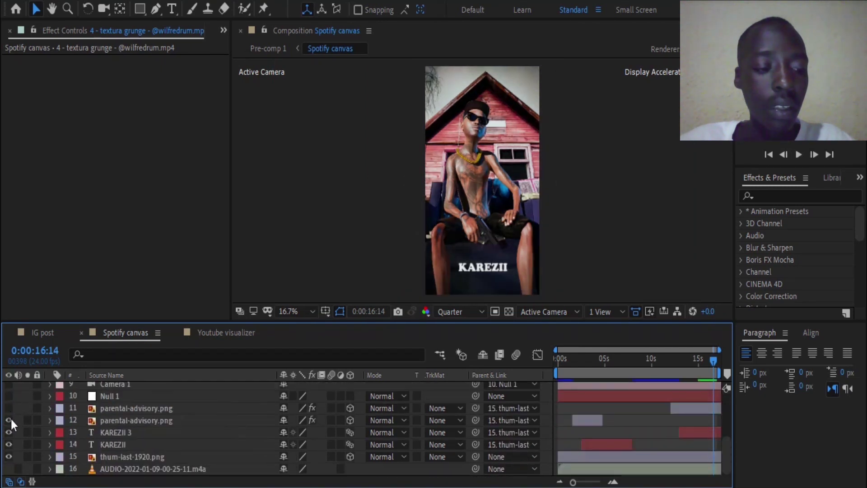
drag(11, 419, 9, 445)
Select the thum-last-1920.png cover art and move it about 150 px higher in the frame.
click(109, 456)
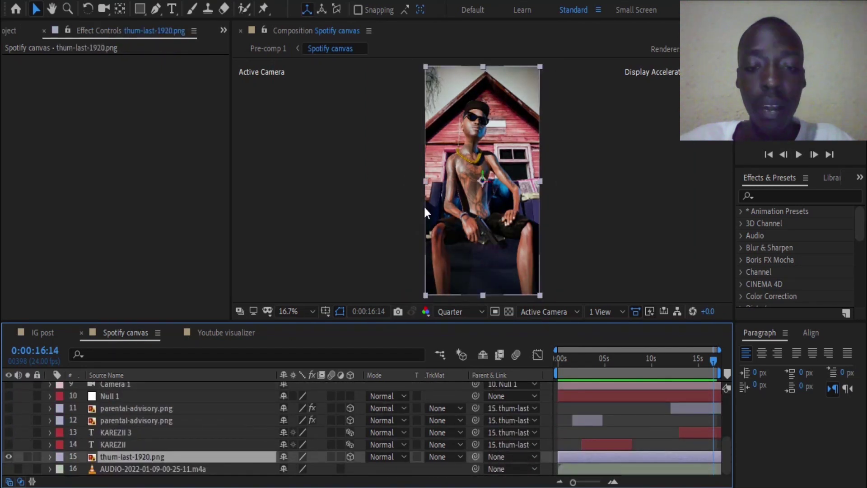
scroll(471, 203, up, 2)
scroll(525, 220, up, 3)
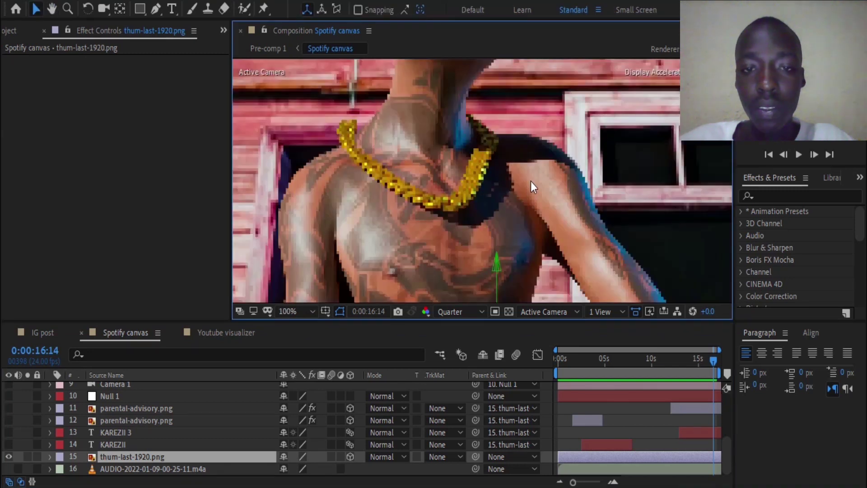
scroll(531, 185, down, 4)
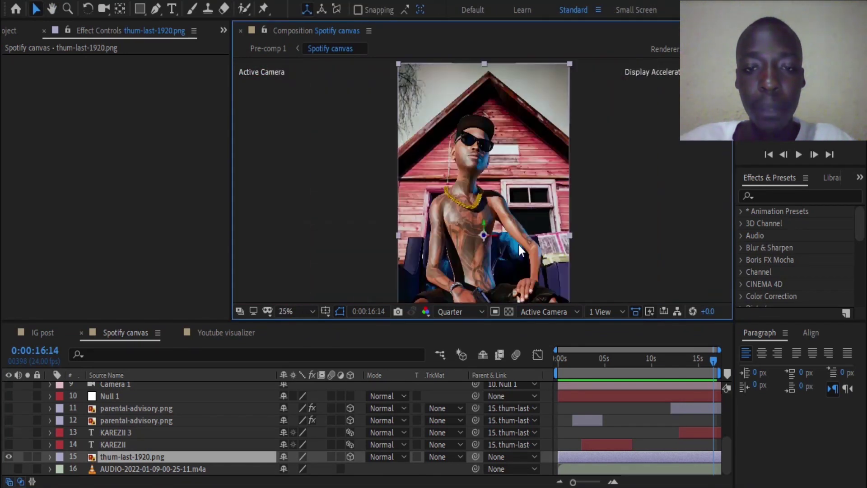
drag(518, 245, 518, 218)
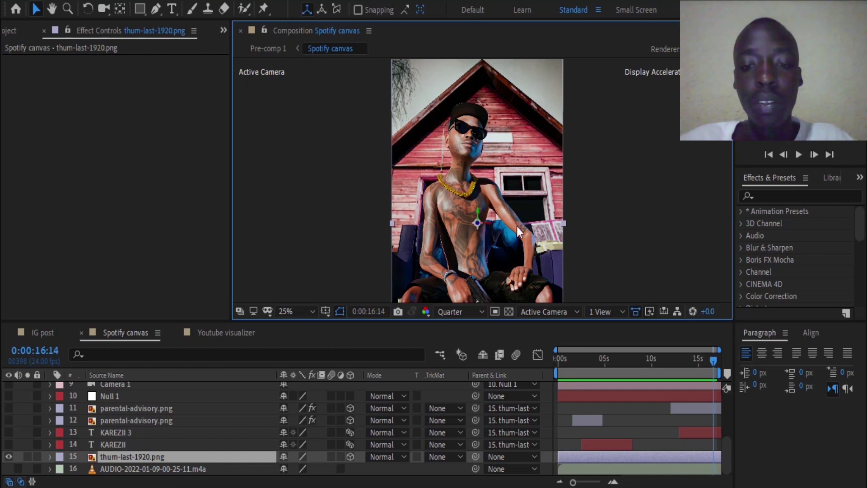
drag(516, 228, 516, 161)
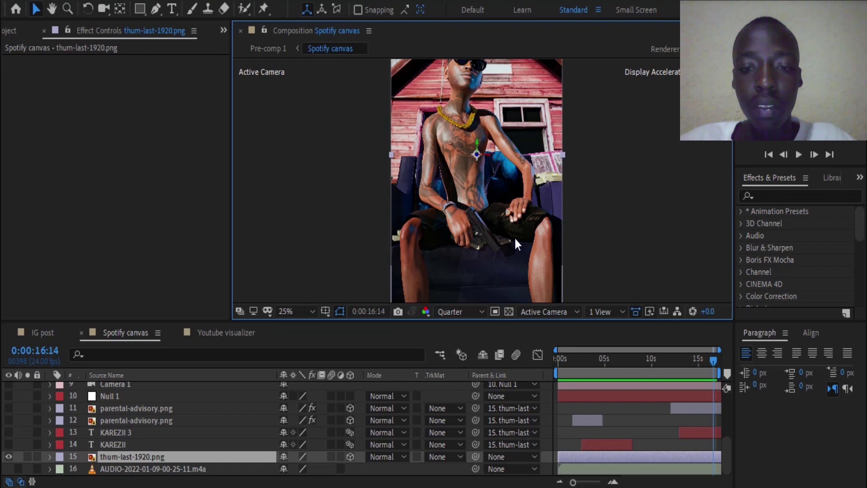
scroll(514, 236, down, 2)
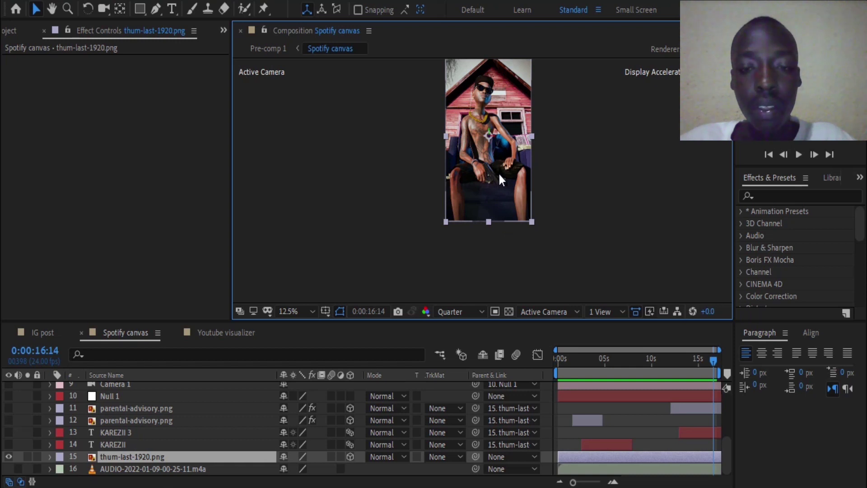
drag(498, 176, 493, 209)
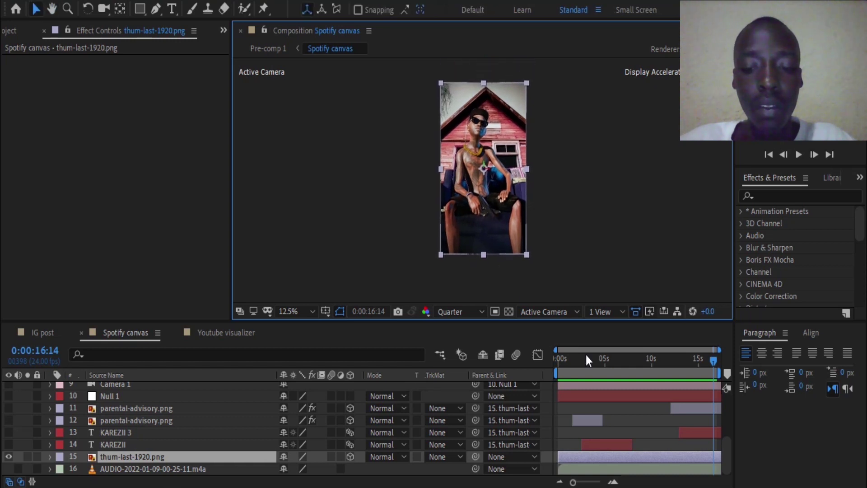
At 0:00:00:00, start Position and Z Rotation keyframing on the thum-last-1920.png layer.
click(560, 359)
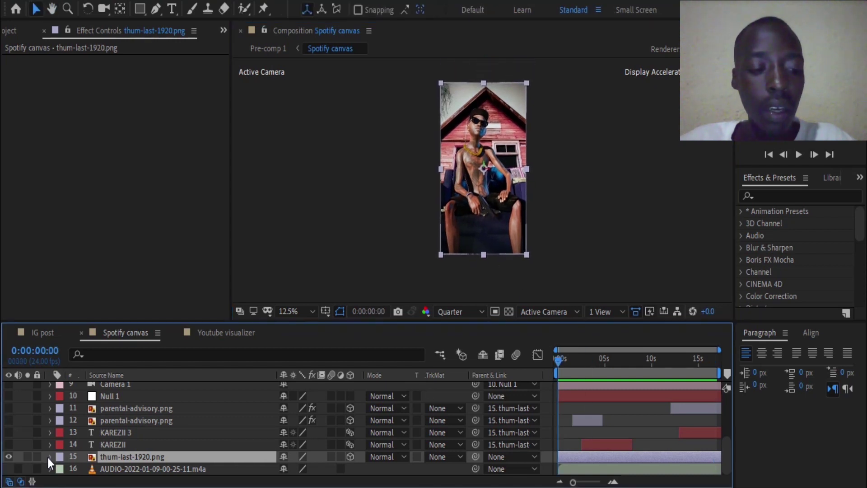
click(50, 456)
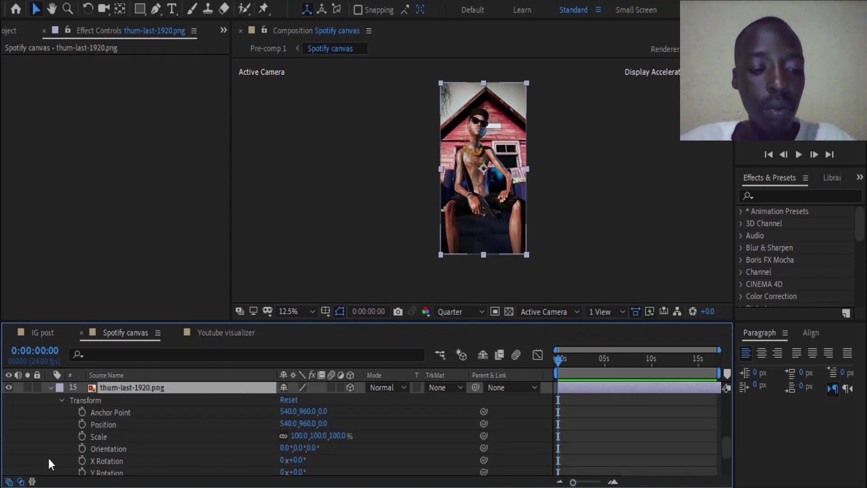
click(62, 401)
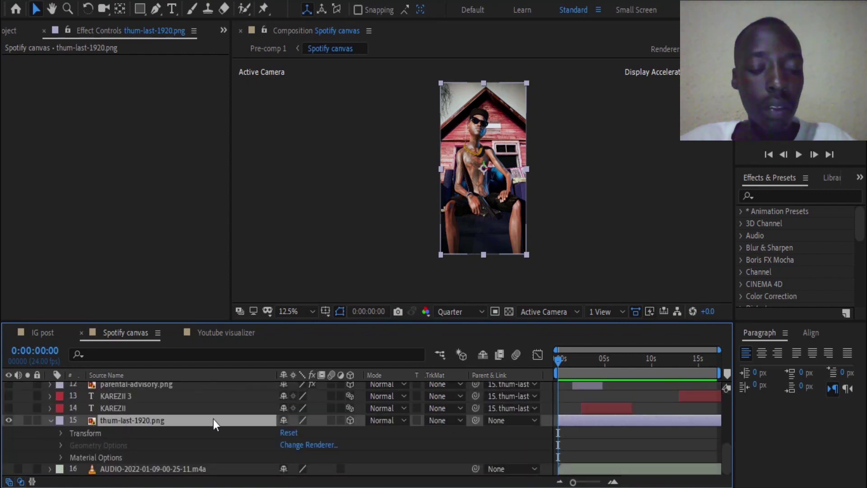
click(62, 433)
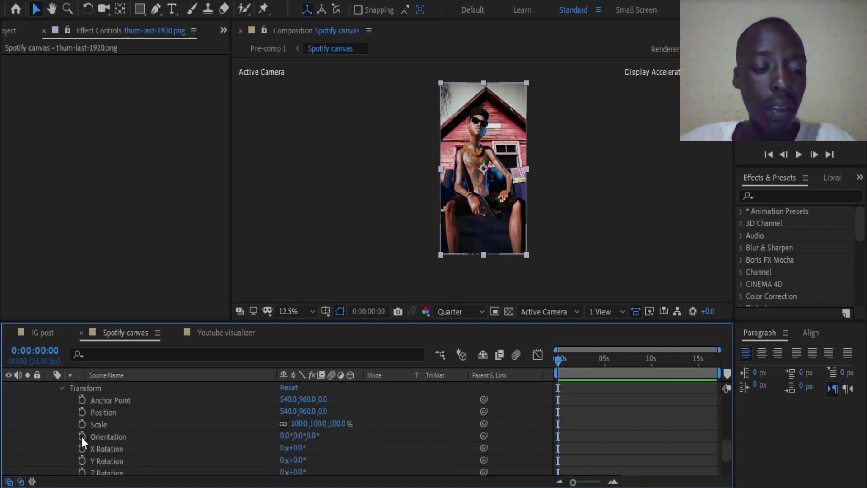
click(82, 413)
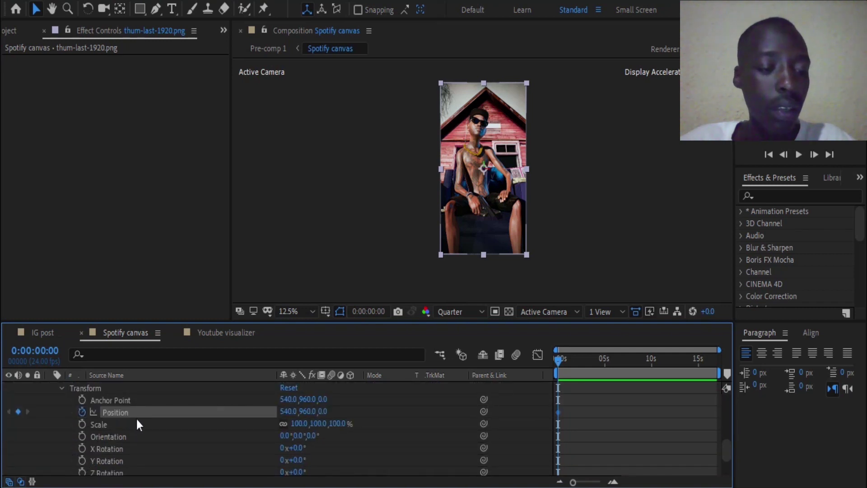
scroll(89, 443, down, 2)
click(82, 437)
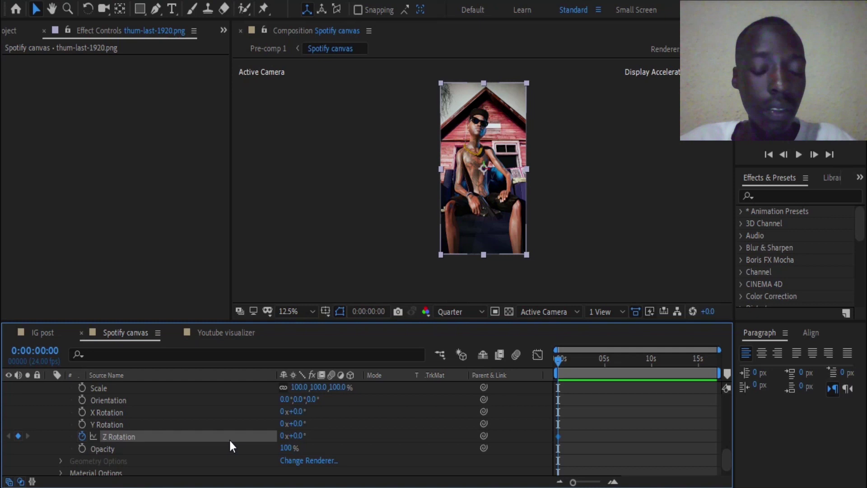
scroll(229, 438, up, 2)
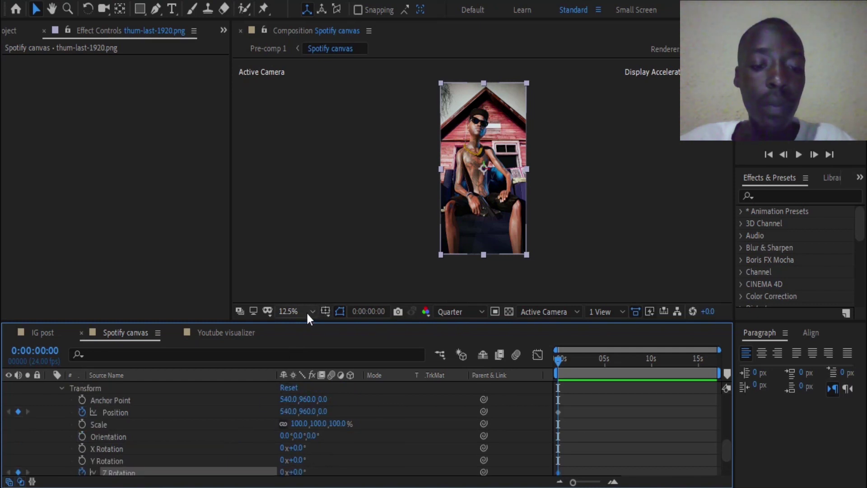
Go to 0:00:02:12 and add Position and Z Rotation keyframes there.
click(368, 311)
click(364, 225)
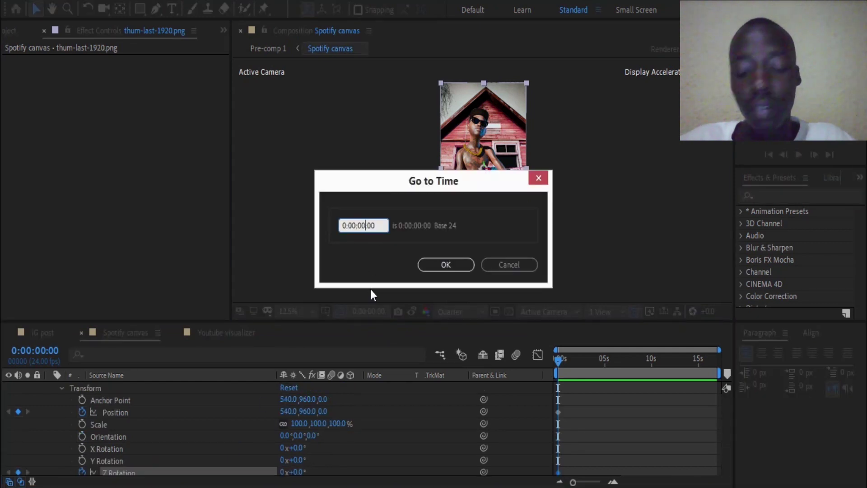
text(2:)
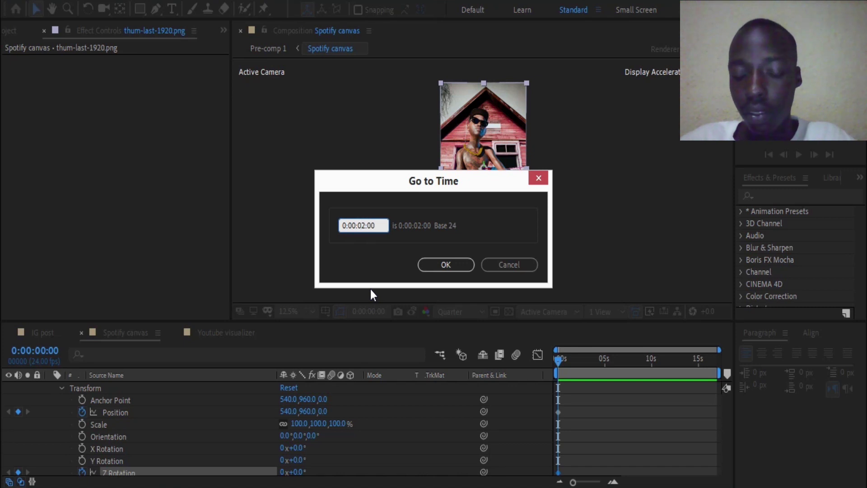
text(12)
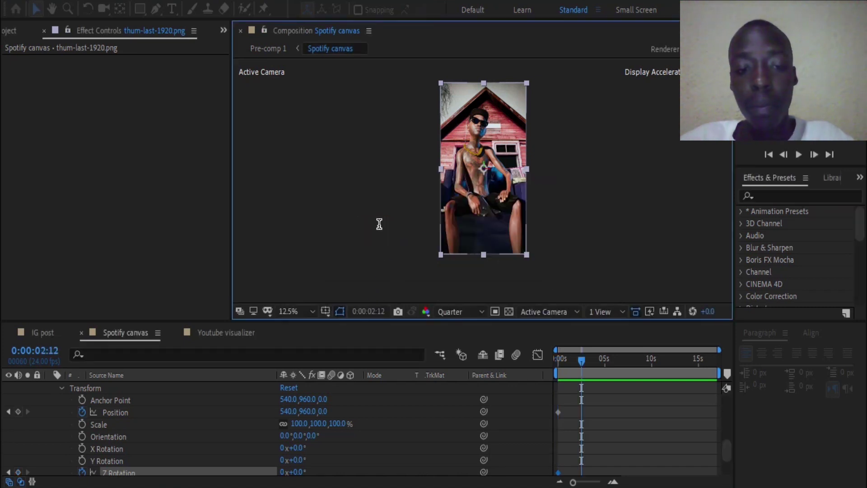
key(Return)
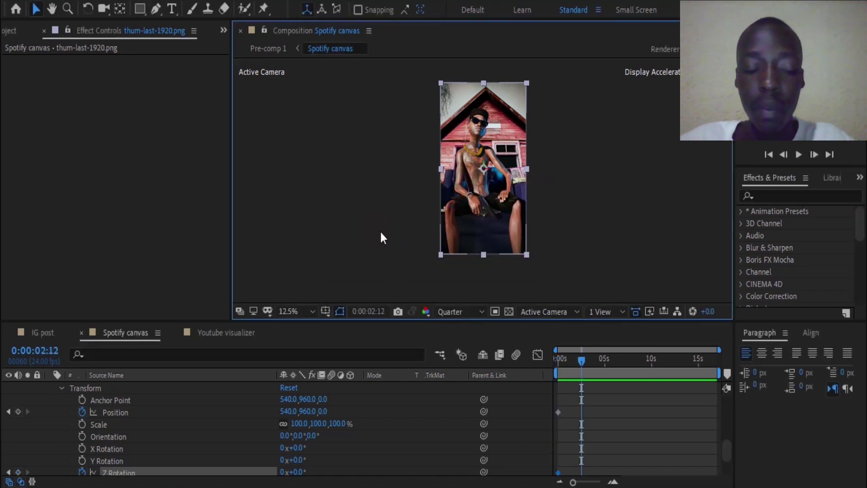
click(18, 412)
click(18, 472)
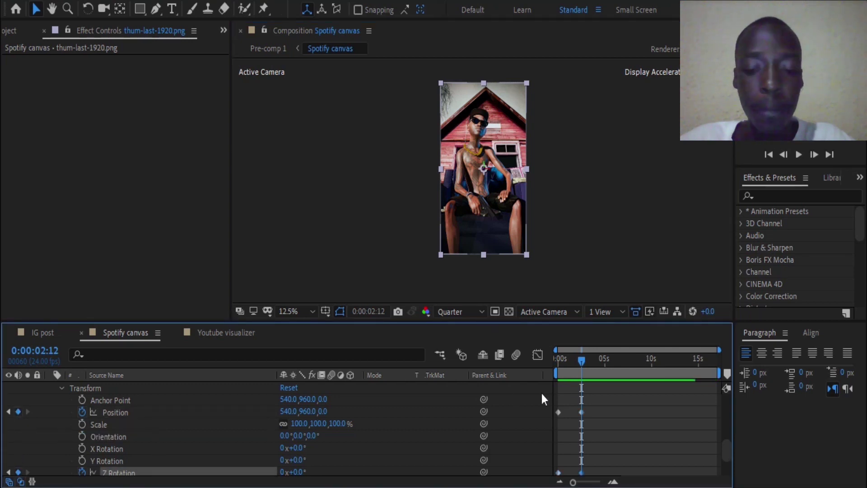
scroll(605, 399, down, 2)
scroll(605, 399, up, 2)
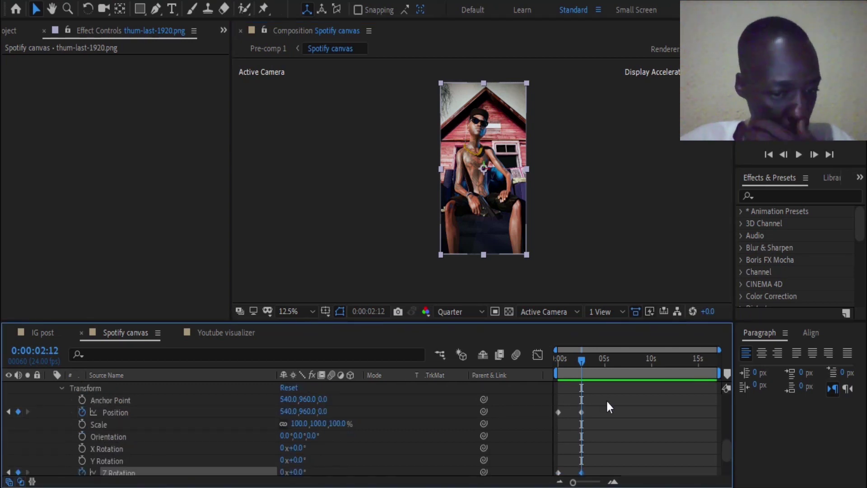
drag(582, 382, 558, 394)
scroll(603, 426, down, 2)
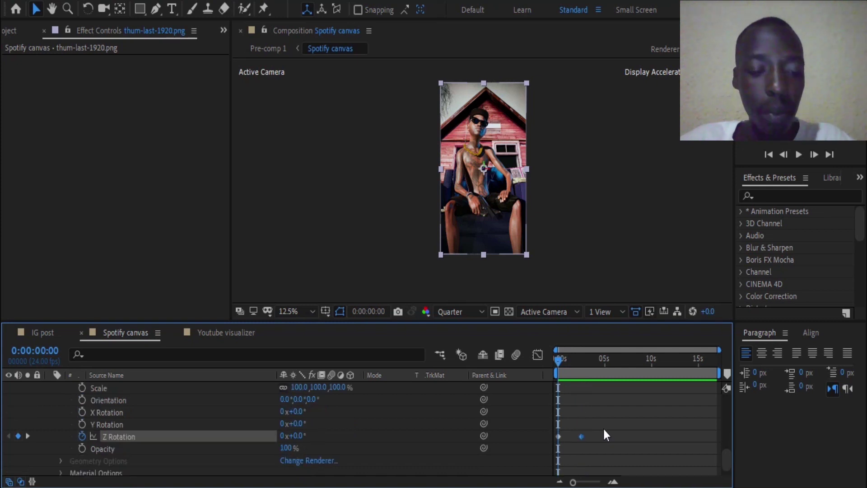
scroll(604, 430, up, 2)
scroll(604, 430, down, 2)
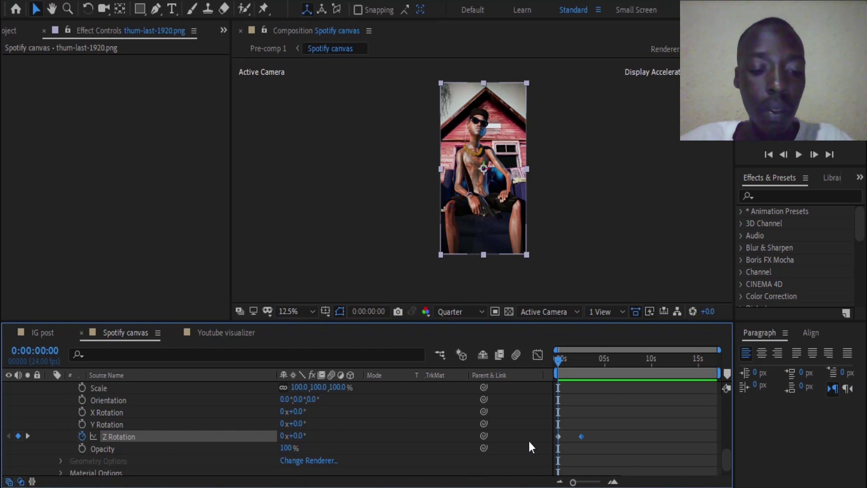
Set the starting Z Rotation to -10°.
click(302, 436)
text(-)
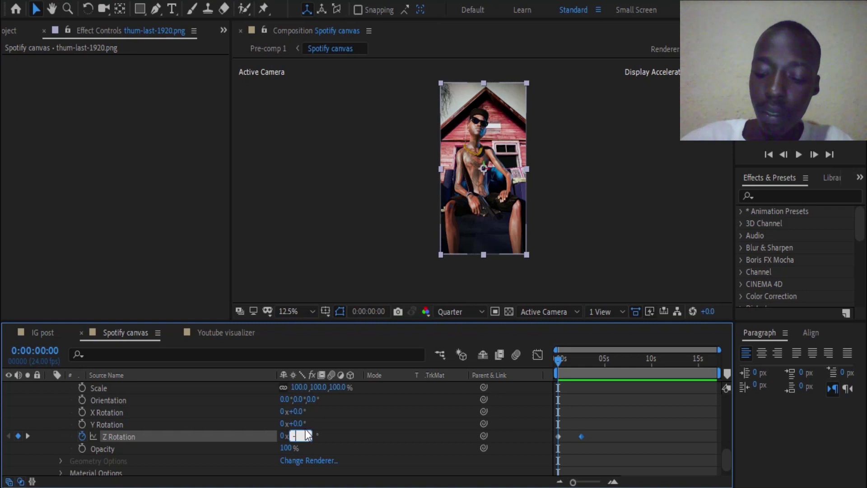
text(10.)
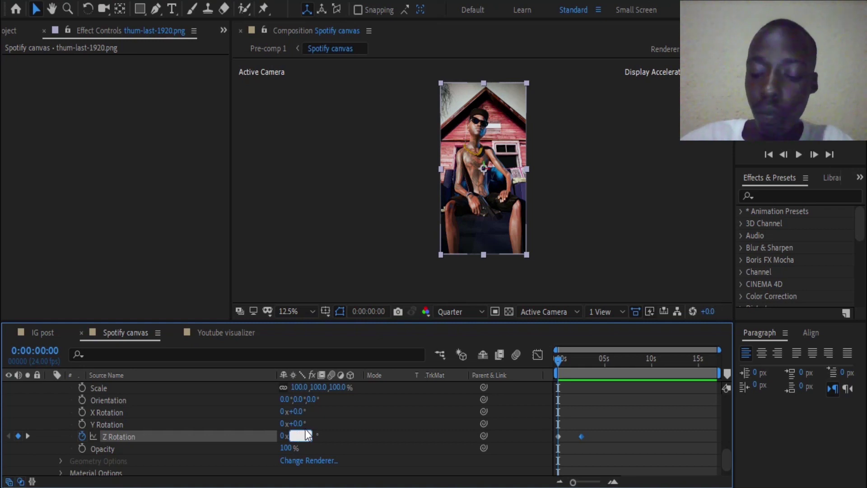
text(0)
key(Return)
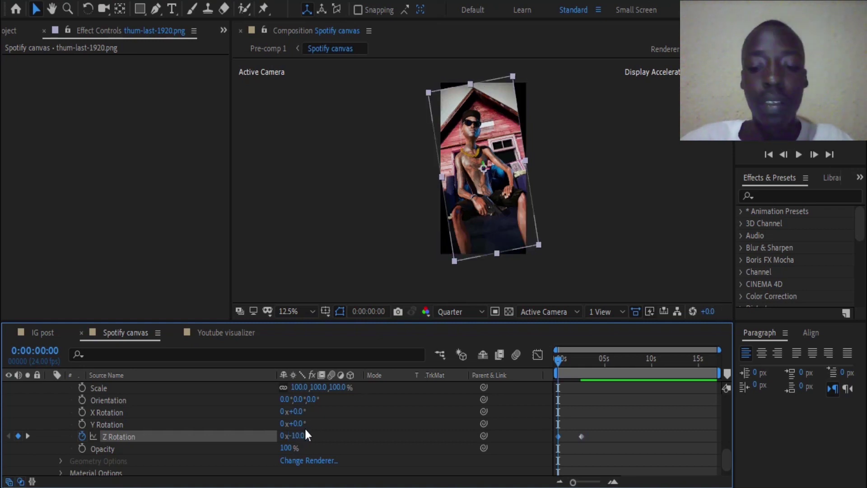
scroll(310, 438, up, 1)
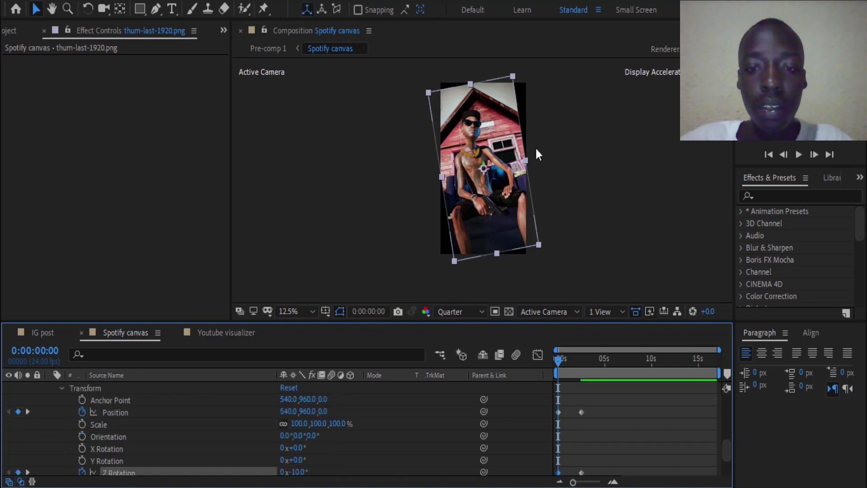
scroll(536, 149, up, 1)
scroll(536, 147, up, 3)
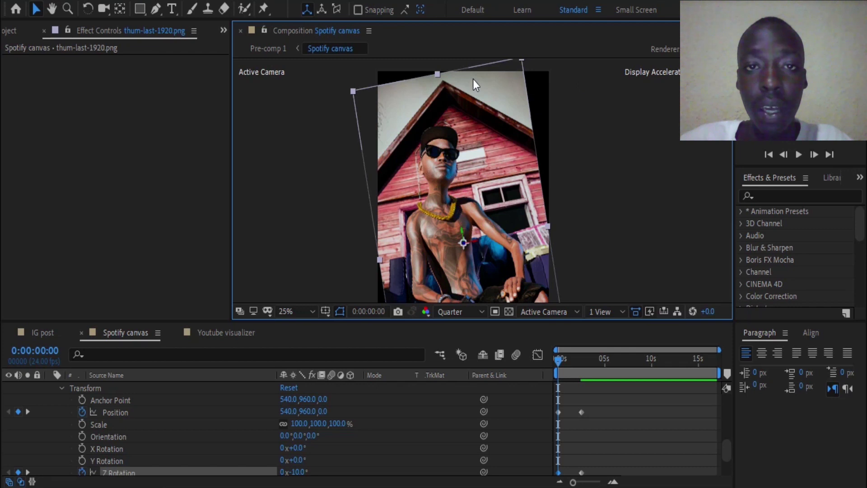
scroll(514, 190, down, 1)
scroll(499, 216, down, 2)
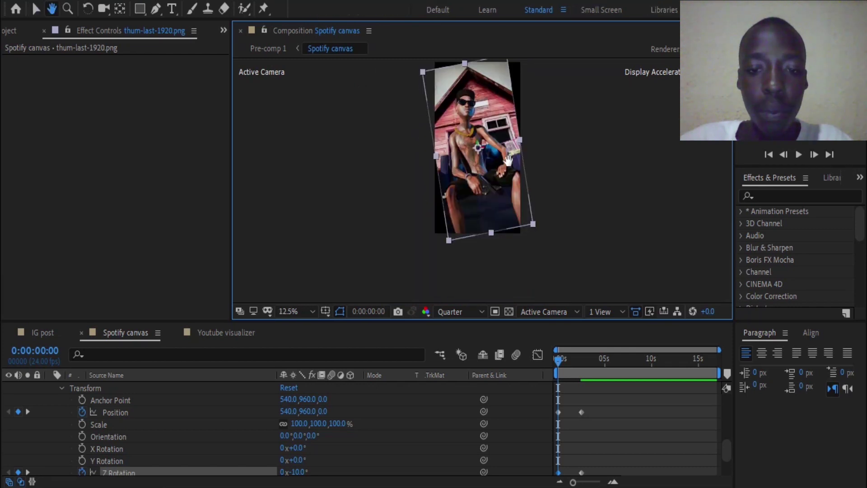
Add a Scale keyframe at the start and delete both Position keyframes.
click(298, 424)
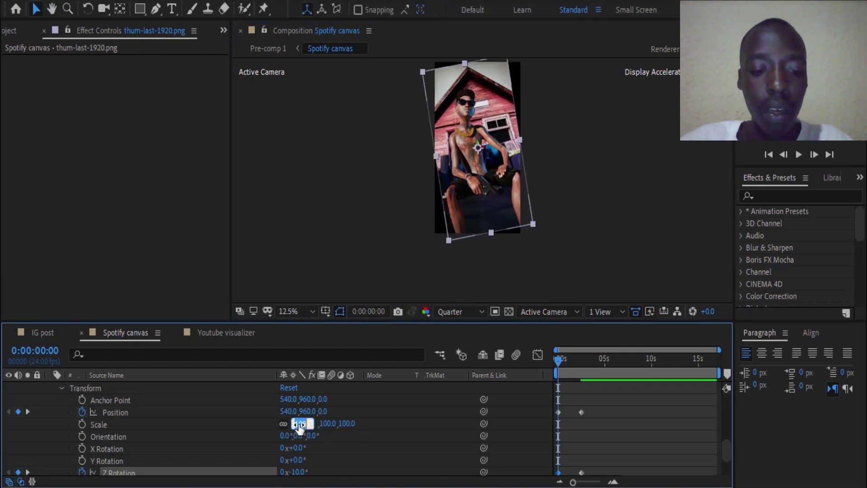
click(334, 436)
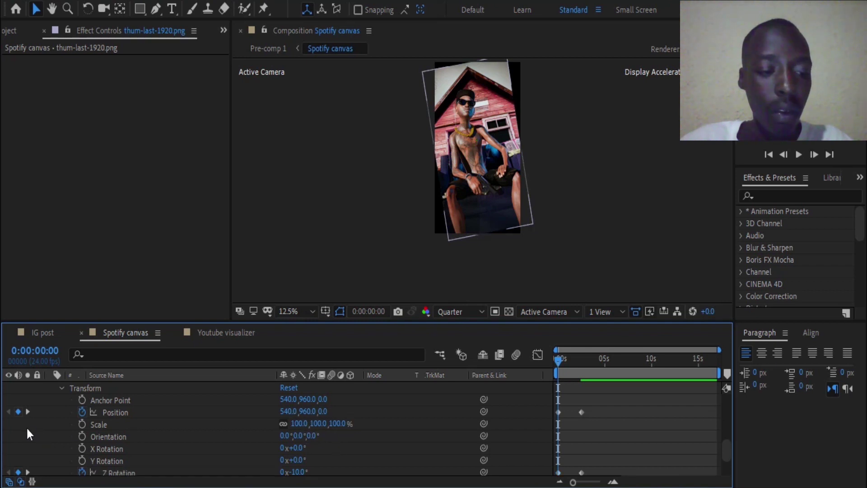
click(81, 425)
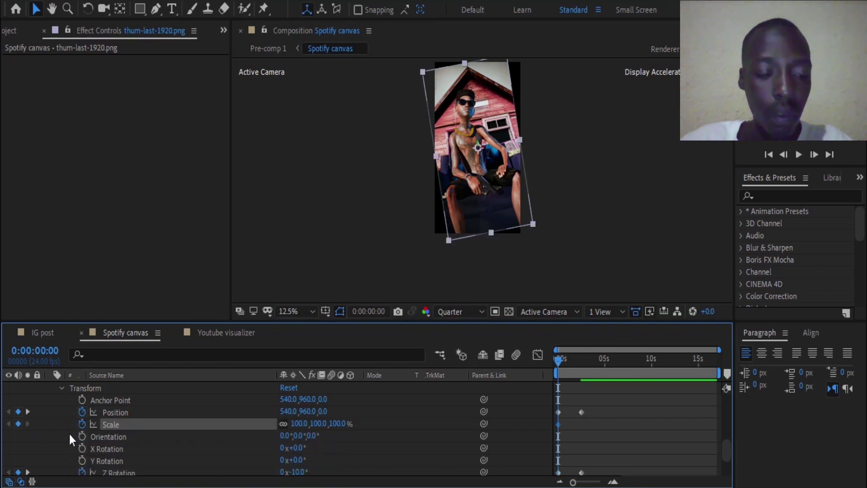
click(18, 412)
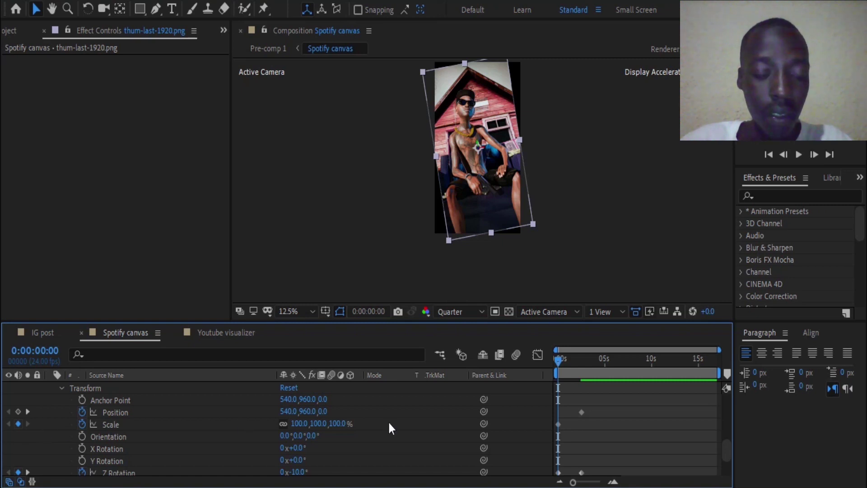
drag(591, 407, 577, 417)
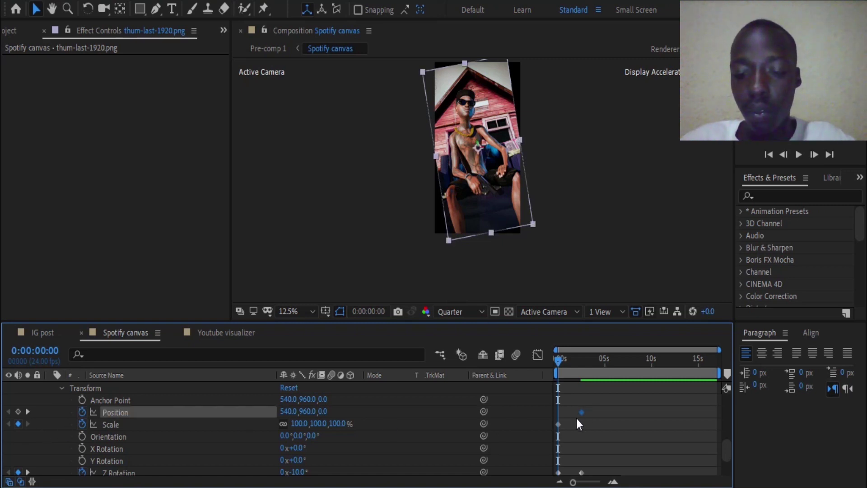
key(Delete)
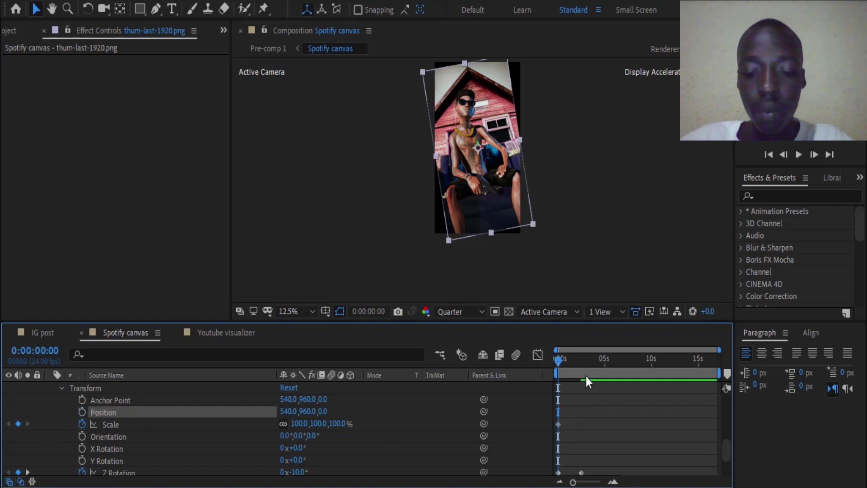
Add a second Scale keyframe at 0:00:02:12.
drag(584, 366, 581, 366)
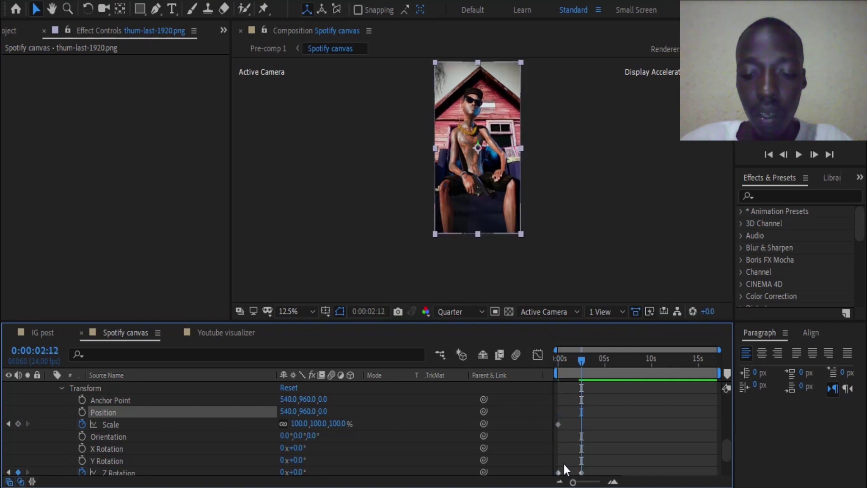
mouse_move(572, 482)
mouse_down()
mouse_move(602, 482)
mouse_move(589, 483)
mouse_up()
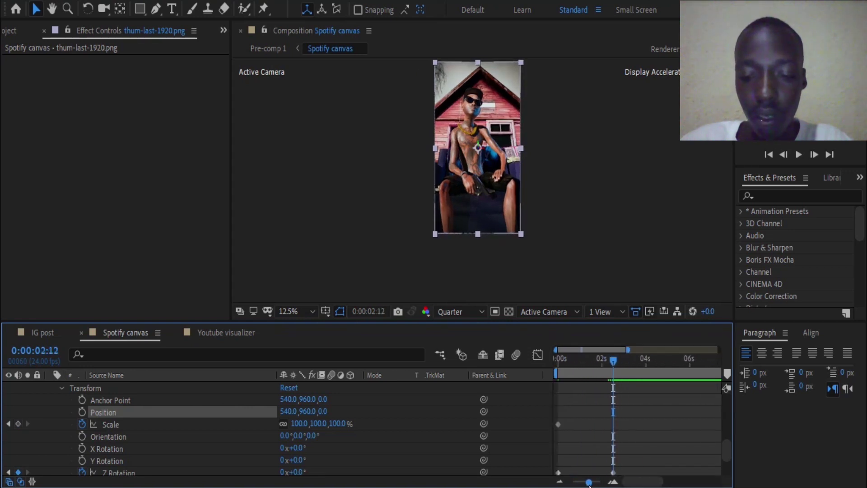
click(18, 423)
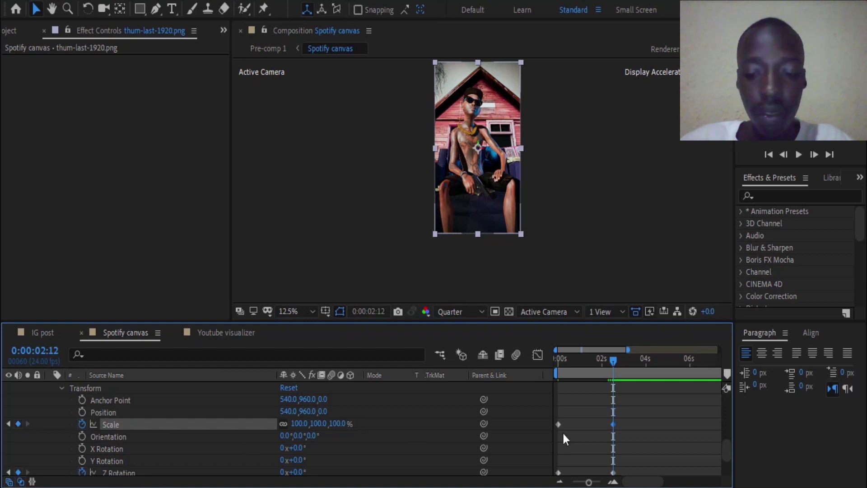
scroll(650, 416, down, 1)
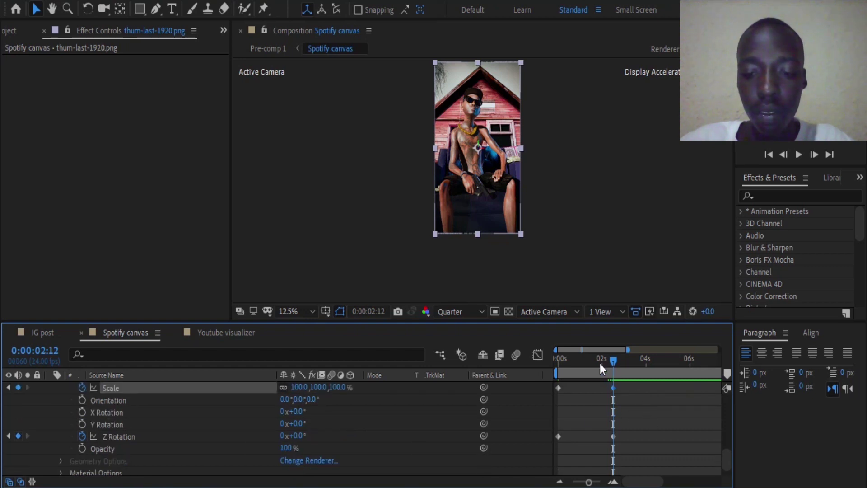
drag(599, 363, 536, 363)
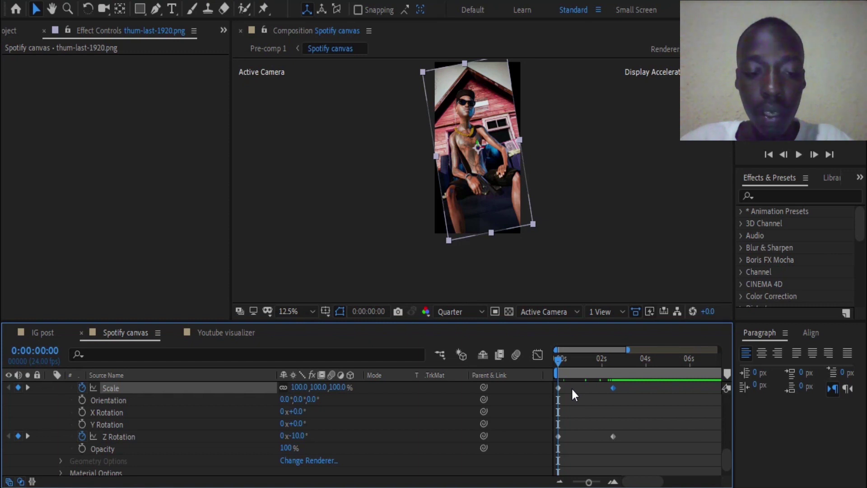
Set the starting Scale to 130% and select the Scale and Z Rotation keyframes.
click(298, 387)
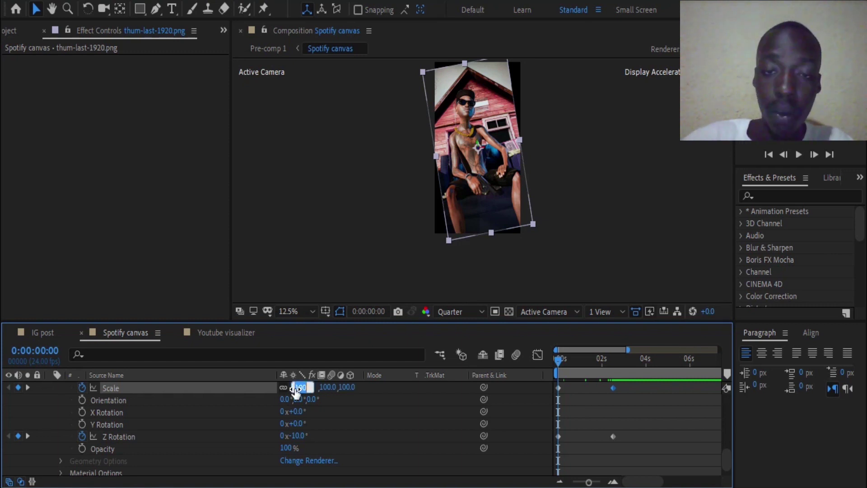
text(130.)
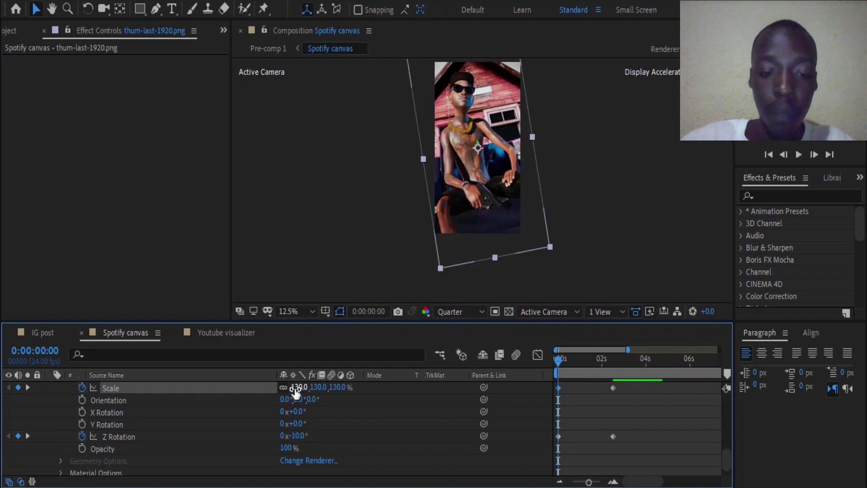
key(h)
drag(615, 151, 618, 206)
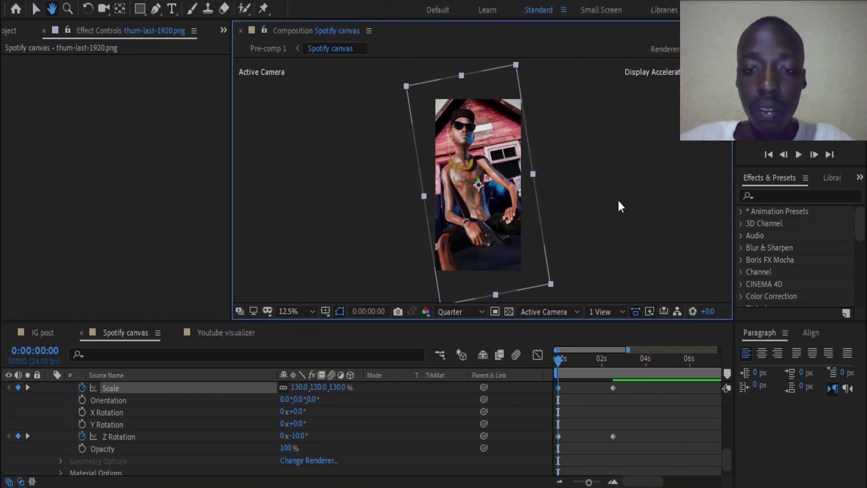
key(v)
drag(641, 386, 551, 442)
Ease the selected Scale and Z Rotation keyframes in and out.
right_click(556, 435)
mouse_move(565, 428)
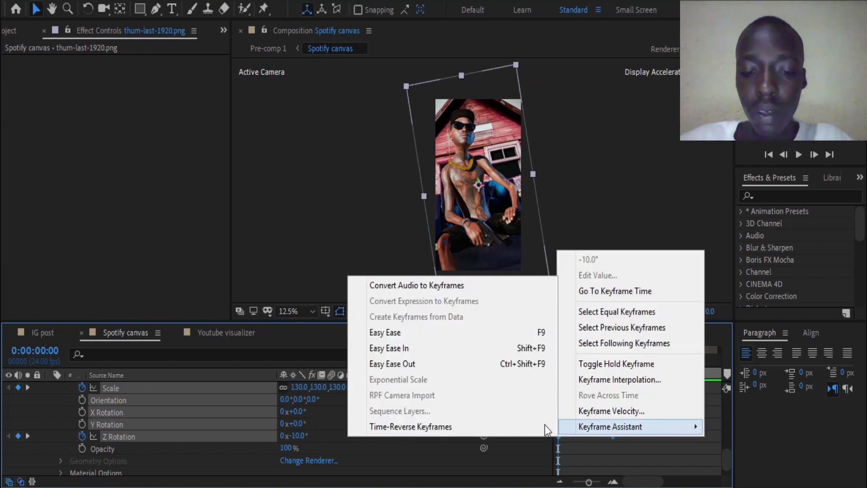
click(382, 332)
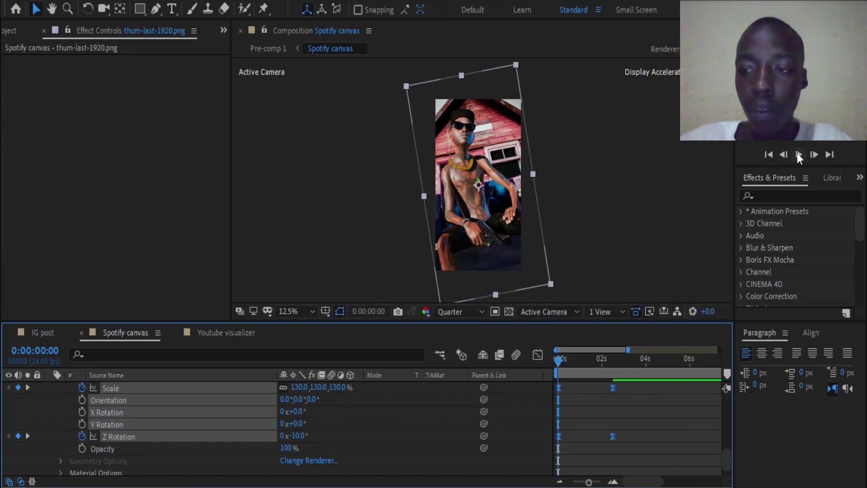
Preview the eased tilt-and-scale motion, then collapse the cover art layer's properties.
click(798, 154)
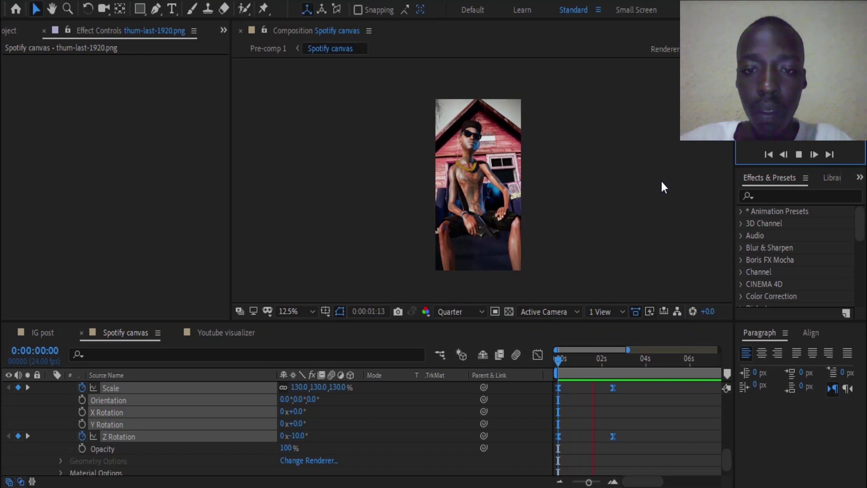
click(526, 391)
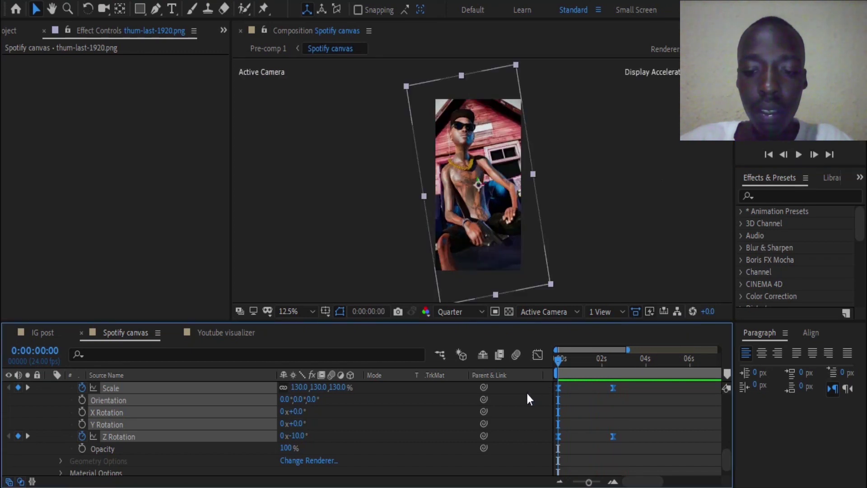
click(798, 154)
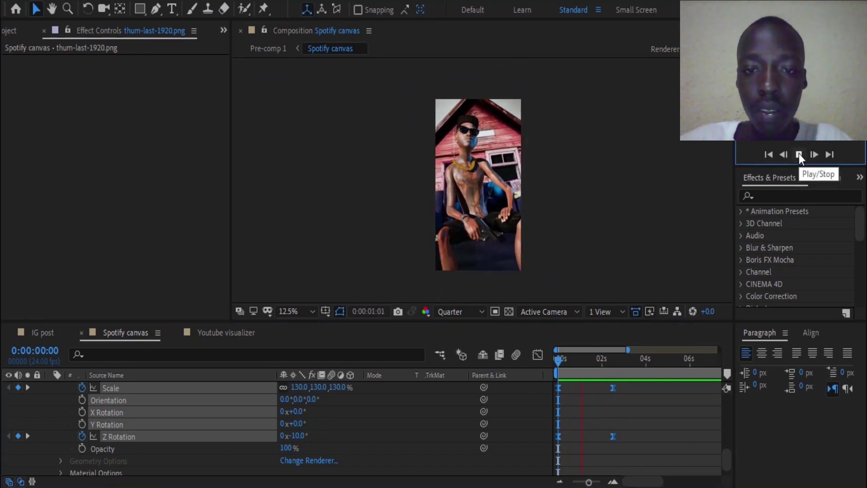
click(503, 383)
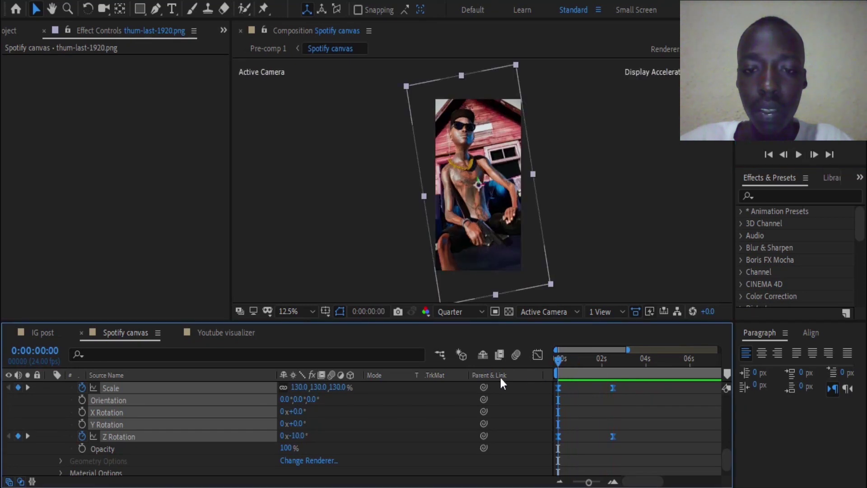
click(800, 157)
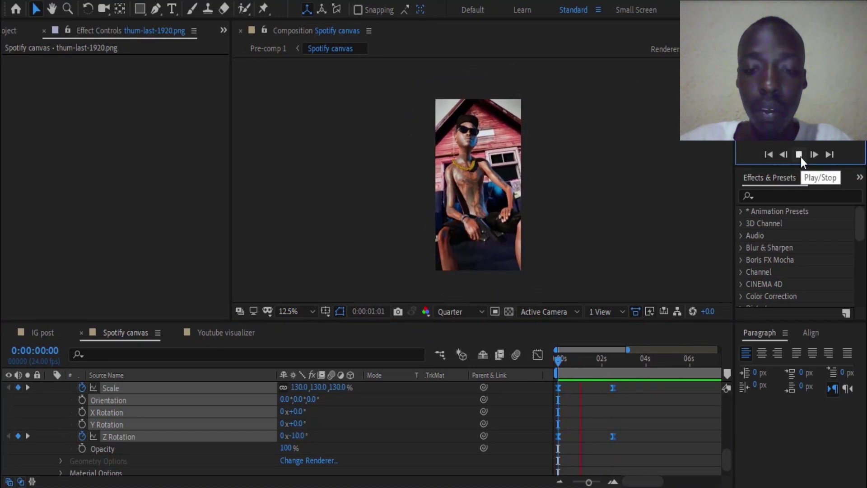
click(800, 157)
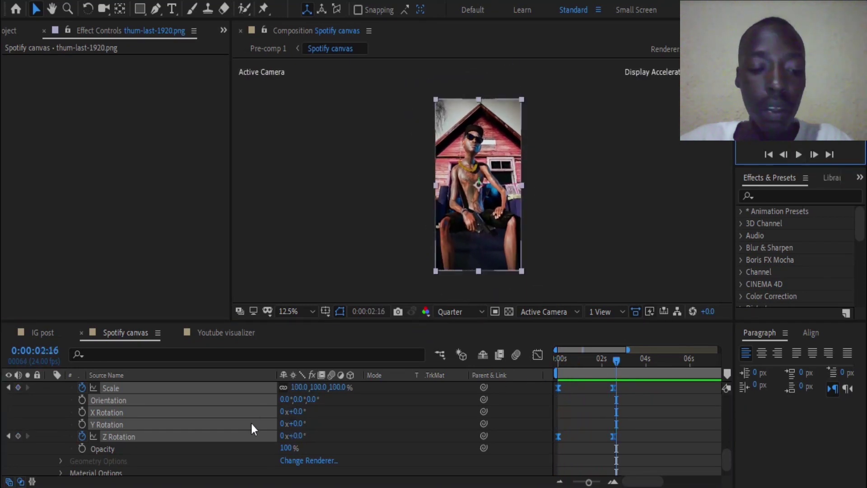
scroll(251, 423, up, 3)
click(50, 412)
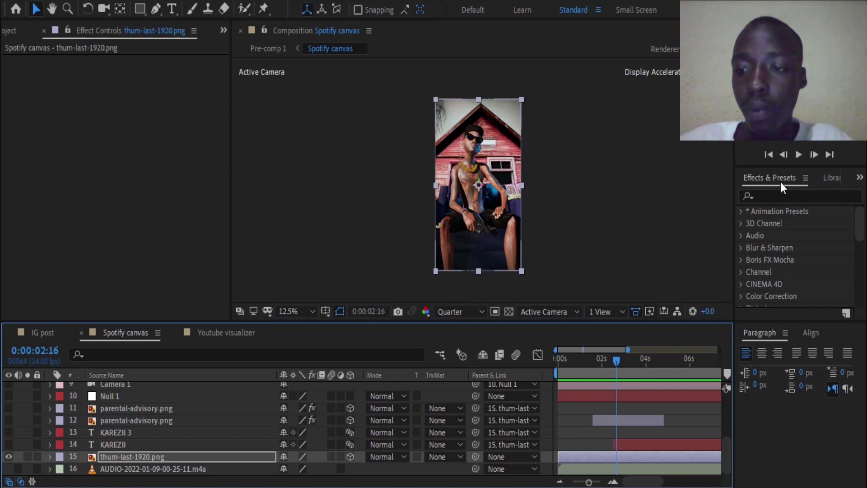
Search 'wiggle', clear the stacked effects, and apply Wiggle - position once to thum-last-1920.png.
click(787, 197)
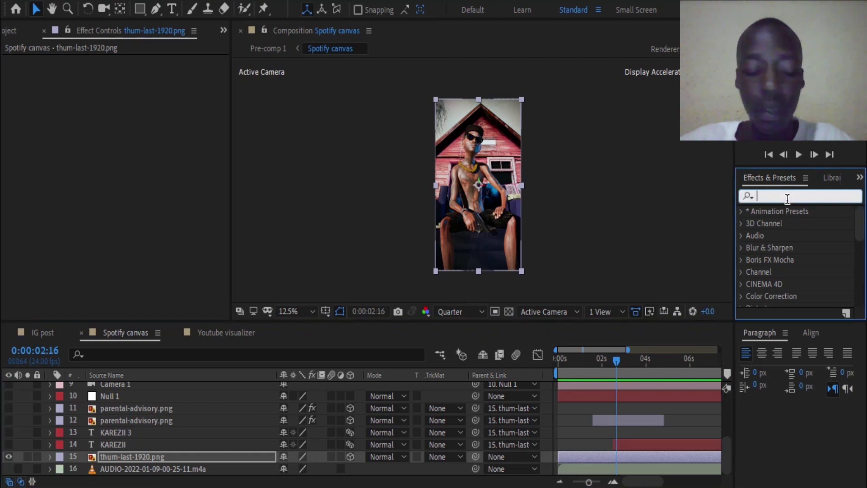
text(wiggle)
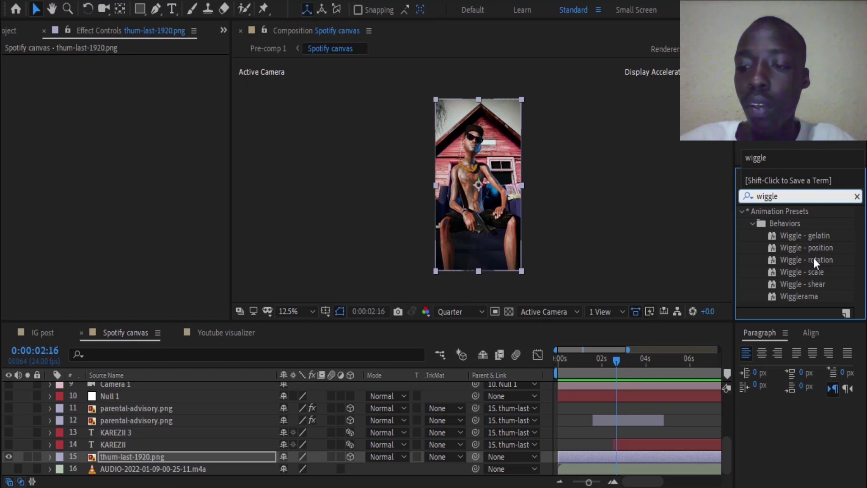
drag(812, 247, 499, 218)
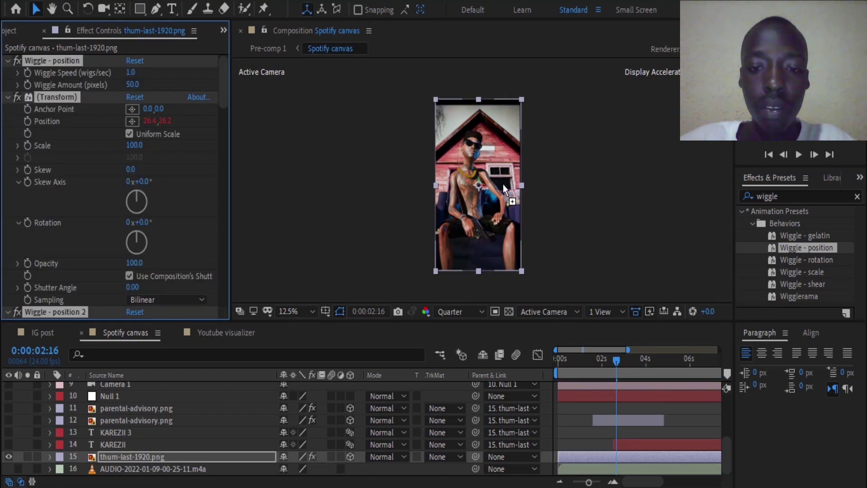
scroll(485, 209, up, 1)
drag(508, 238, 518, 219)
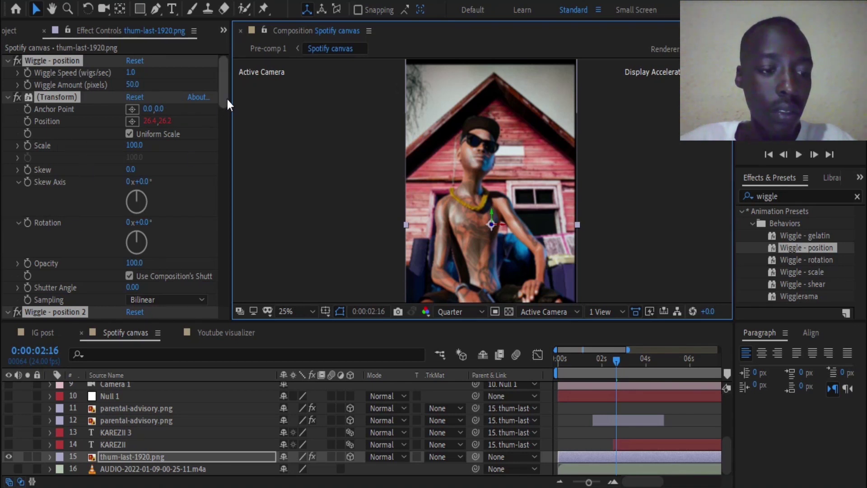
scroll(227, 93, down, 5)
drag(224, 122, 218, 97)
key(ctrl+shift+e)
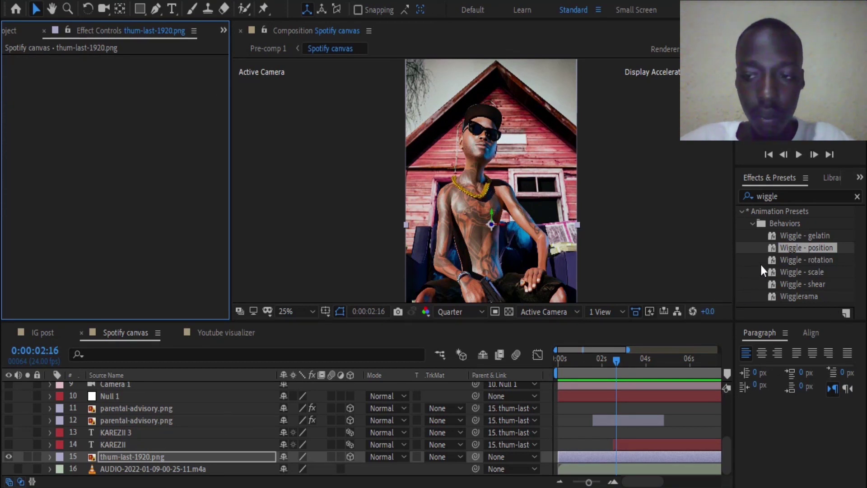
drag(797, 248, 138, 453)
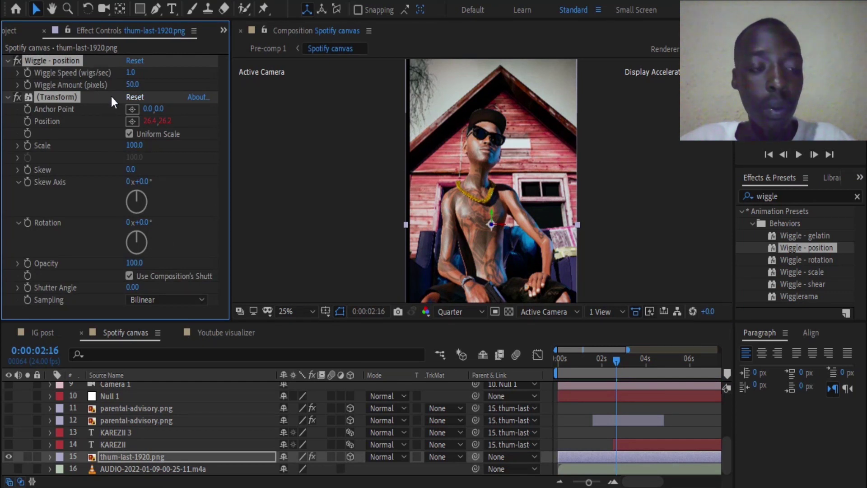
Set Wiggle Speed to 0.5 and Wiggle Amount to 10.
click(130, 73)
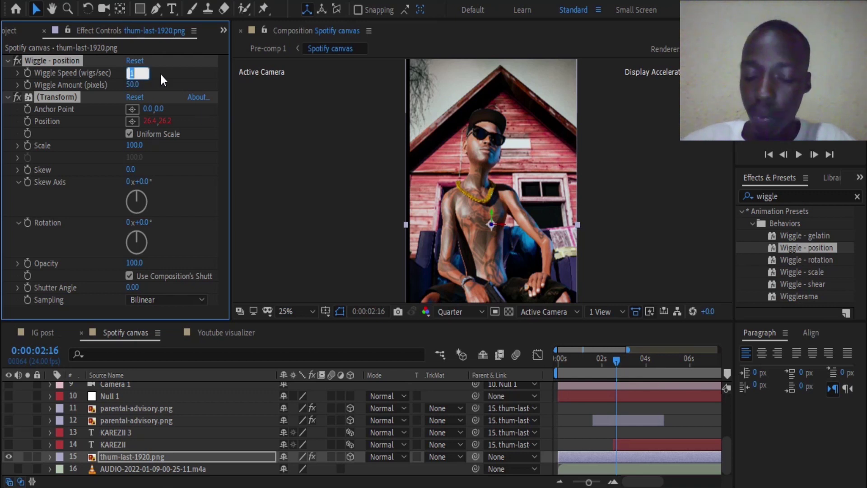
text(0)
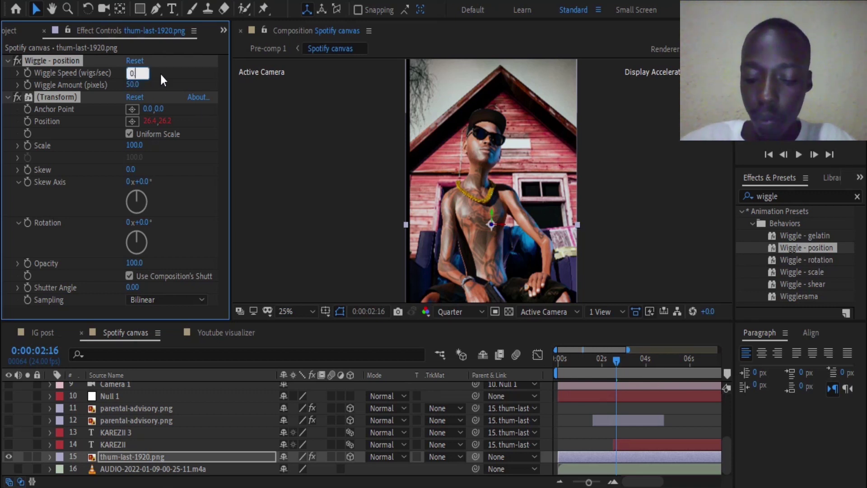
text(.5)
key(Return)
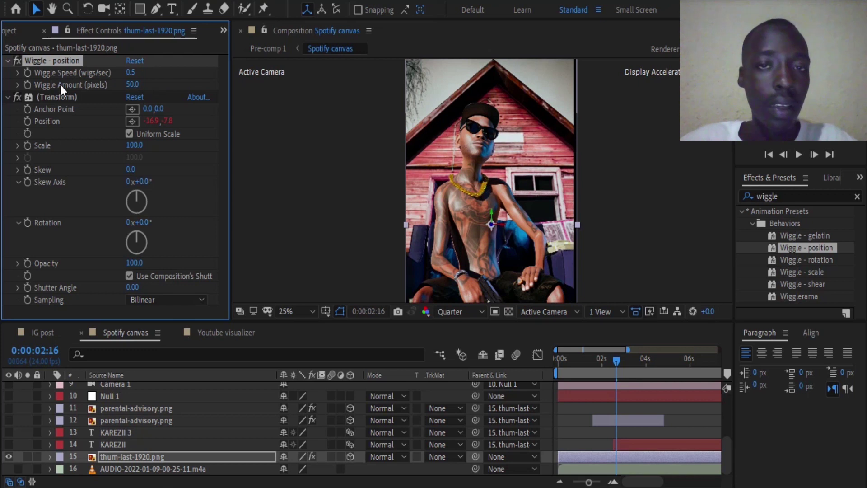
click(130, 85)
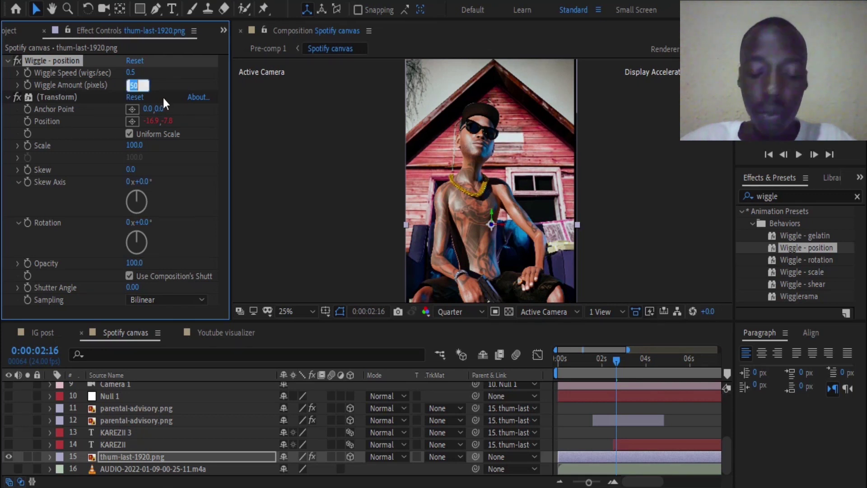
text(10)
key(Return)
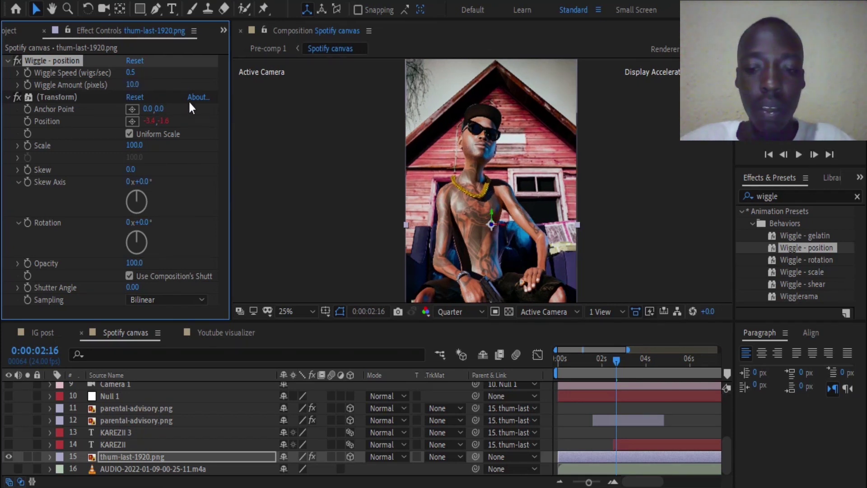
Scrub and play the preview from the start to check the subtler wiggle.
key(comma)
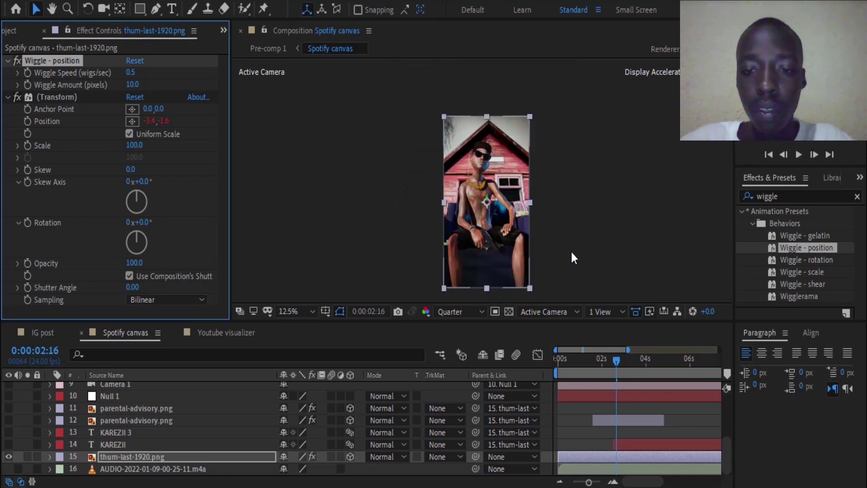
drag(619, 362, 648, 376)
key(period)
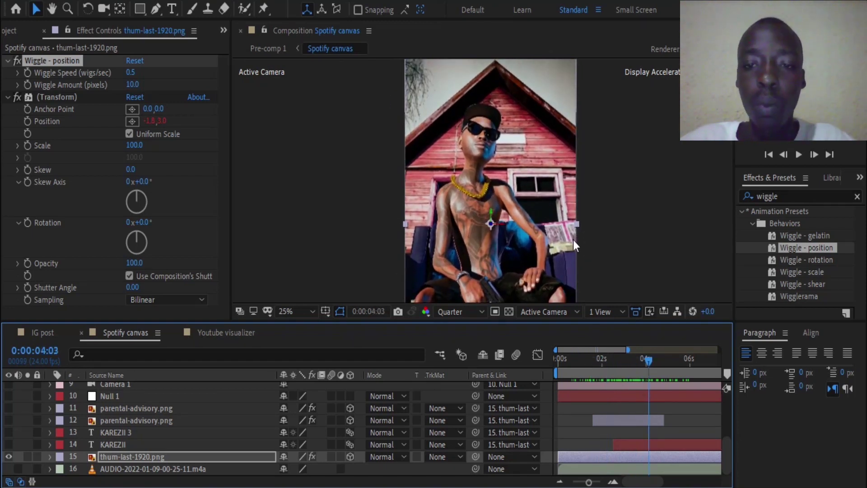
drag(646, 362, 540, 370)
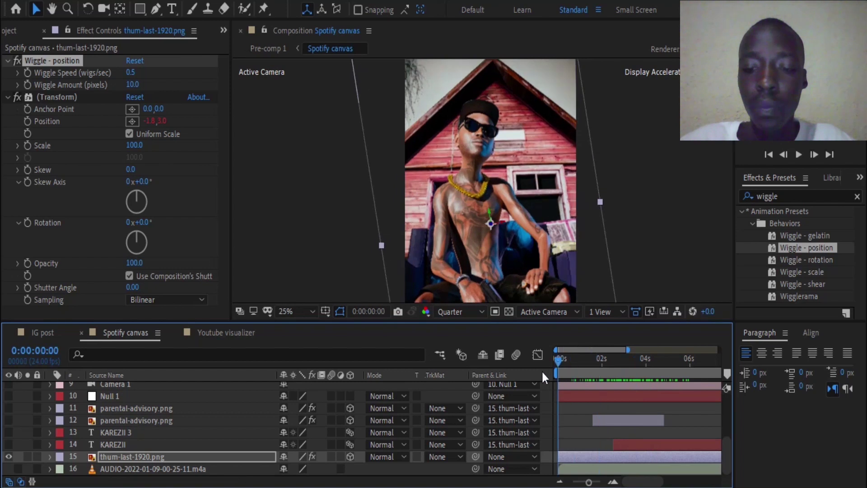
click(794, 154)
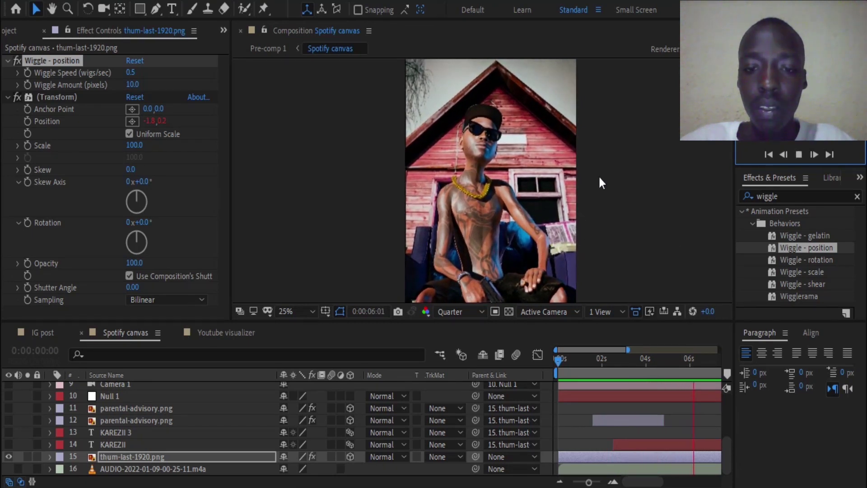
key(comma)
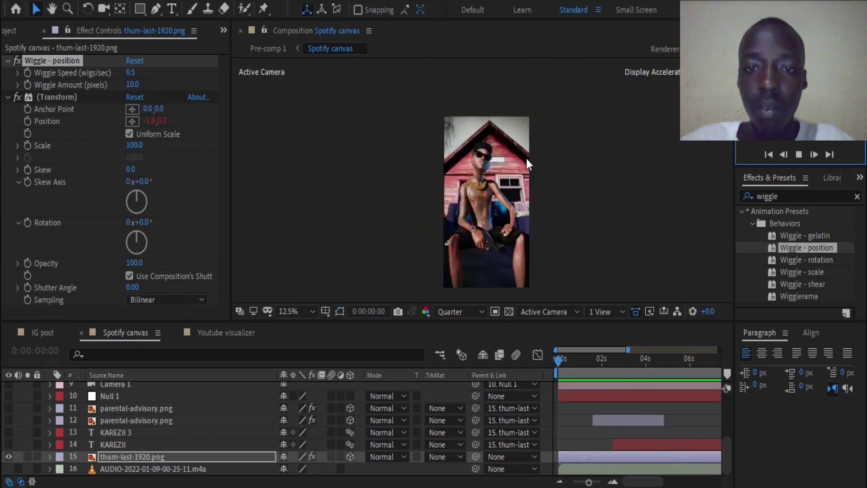
Select the KAREZII title layer and zoom the viewer in on the title where it appears.
click(570, 374)
key(minus)
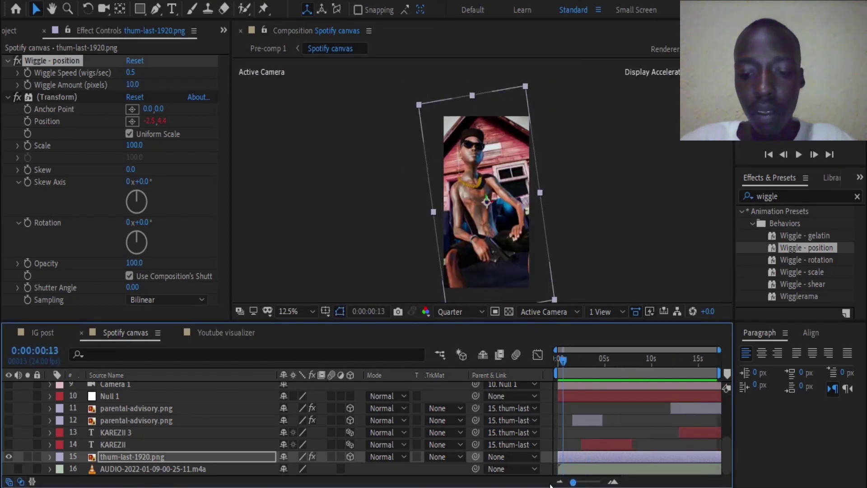
drag(561, 379, 539, 359)
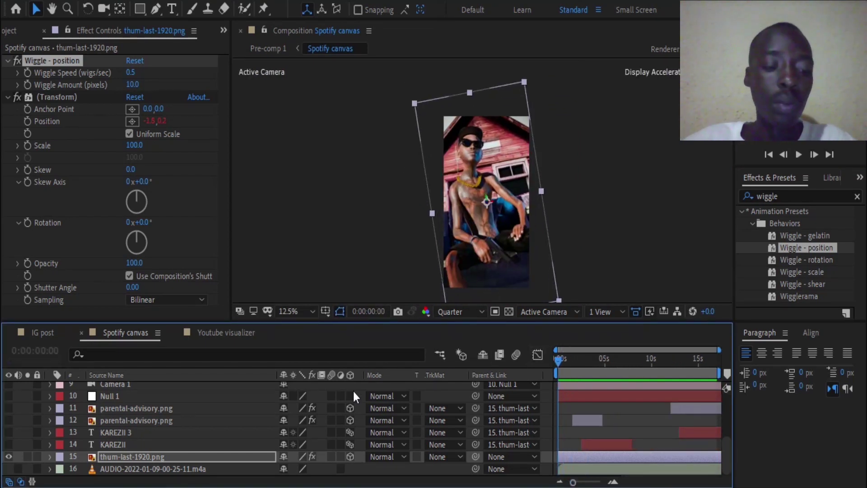
click(76, 448)
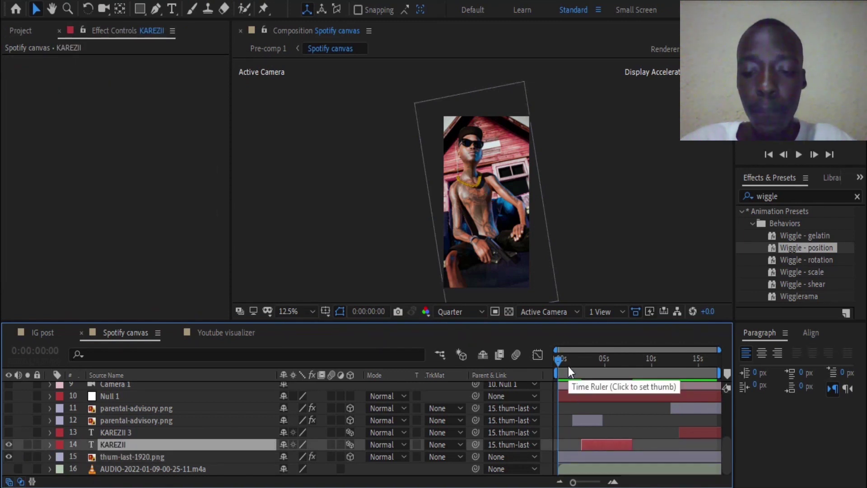
drag(570, 366, 601, 372)
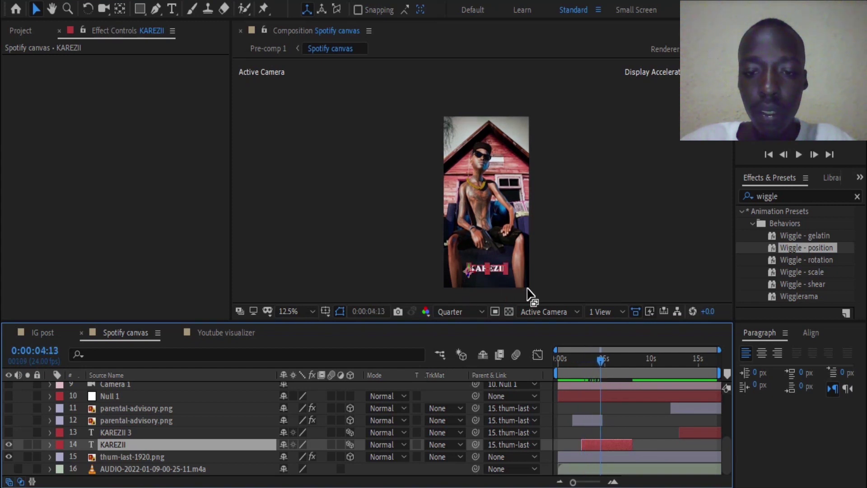
key(period)
drag(530, 218, 515, 150)
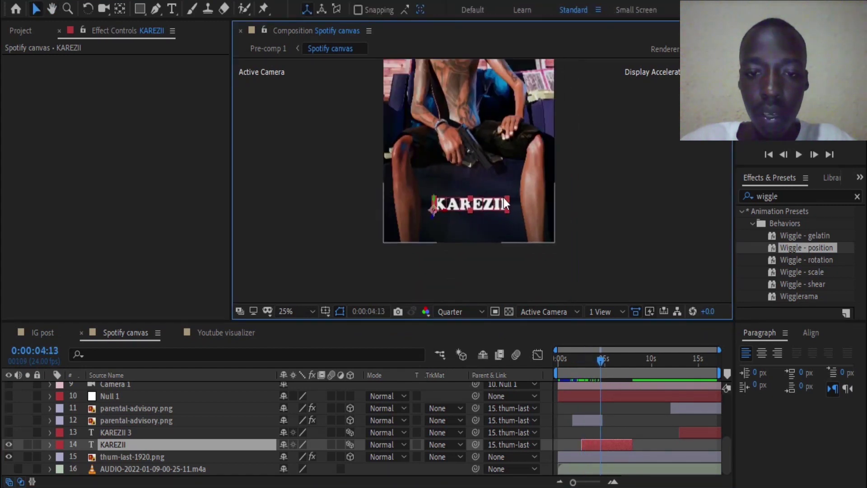
key(period)
key(period)
mouse_move(599, 370)
mouse_down()
mouse_move(578, 366)
mouse_move(604, 368)
mouse_up()
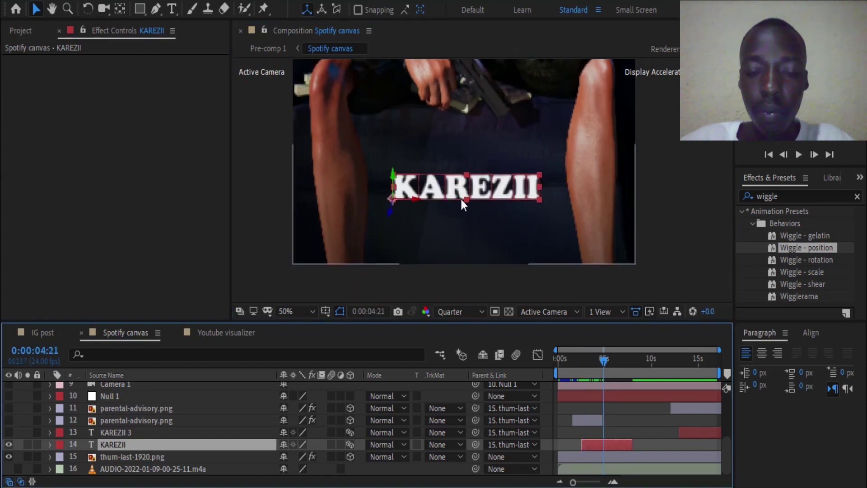
Delete Animator 1 and Animator 2 from the KAREZII title.
click(50, 446)
click(82, 452)
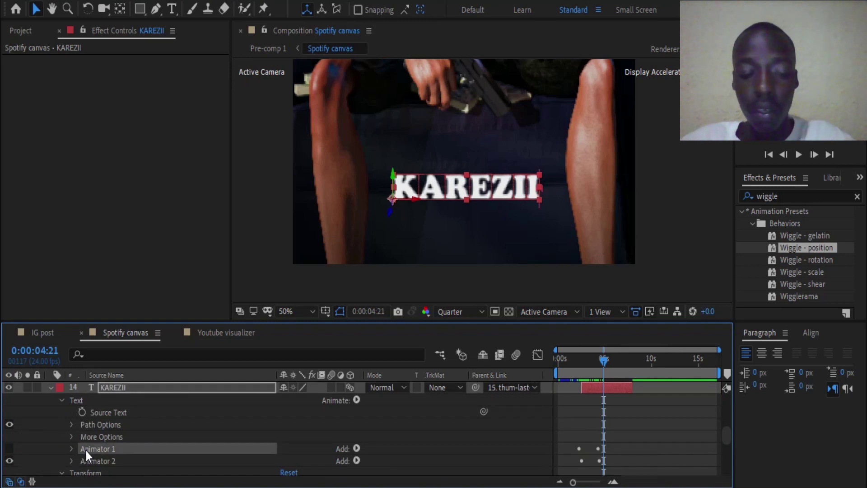
key(Delete)
click(94, 450)
key(Delete)
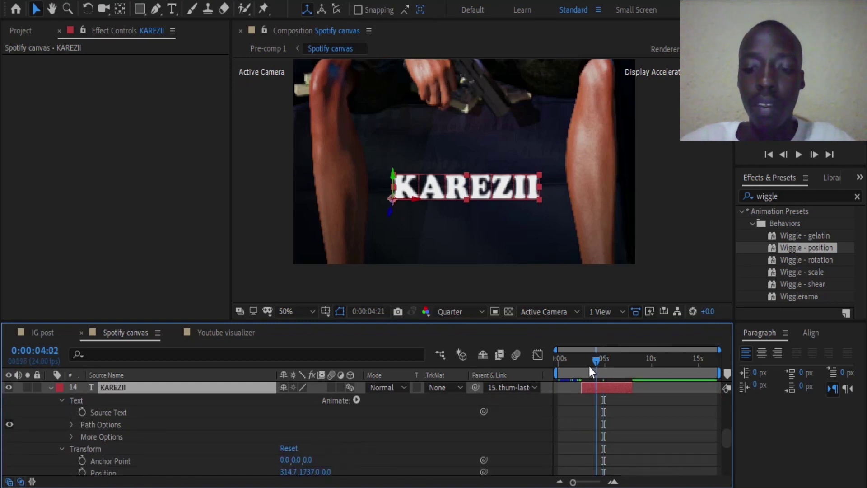
mouse_move(588, 367)
mouse_down()
mouse_move(579, 365)
mouse_move(609, 370)
mouse_move(572, 371)
mouse_move(596, 371)
mouse_up()
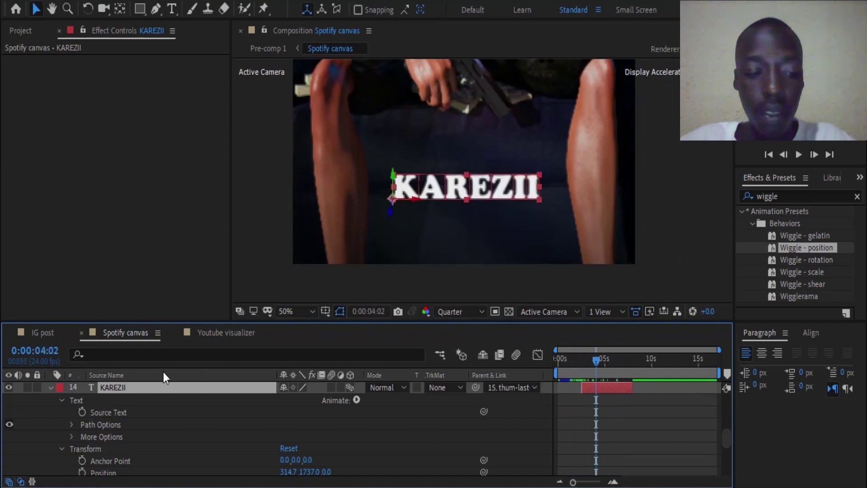
Check the KAREZII title's font and keep it as Cooper Black.
double_click(123, 388)
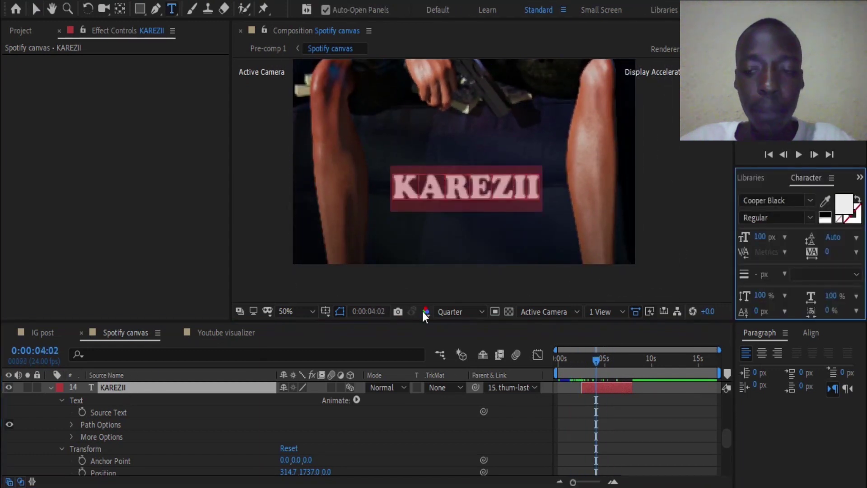
click(811, 201)
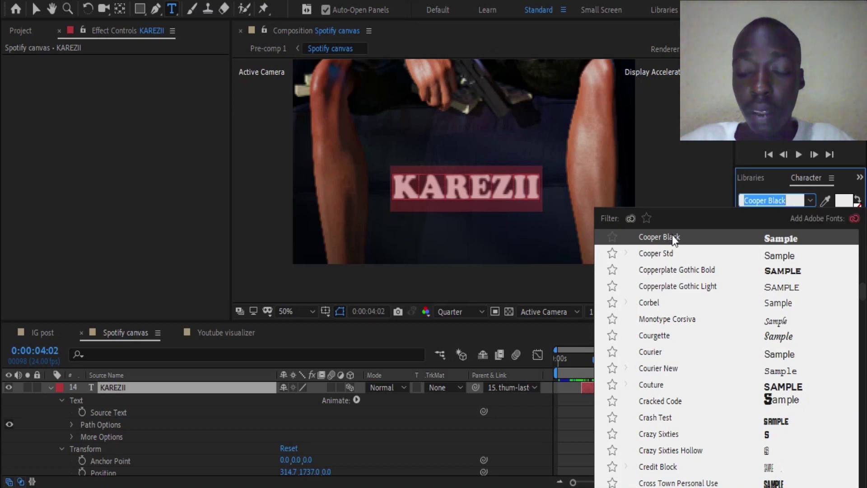
click(810, 199)
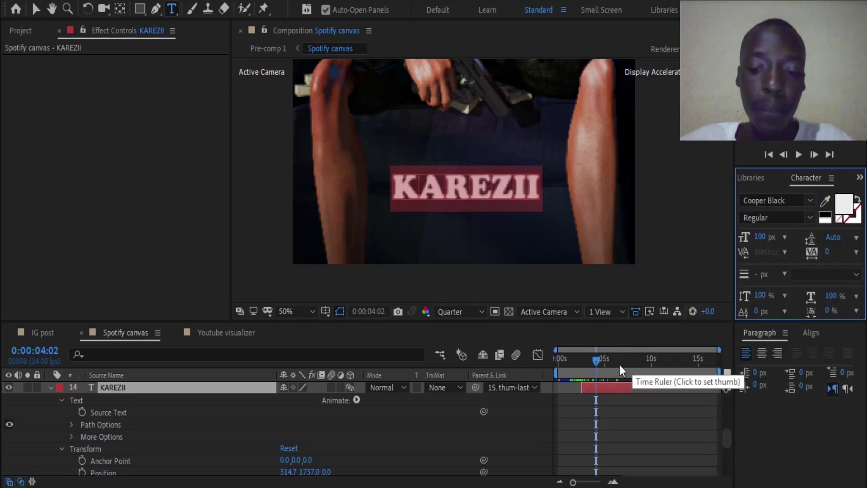
Replace the Character panel with the Effects & Presets panel.
drag(595, 361, 608, 374)
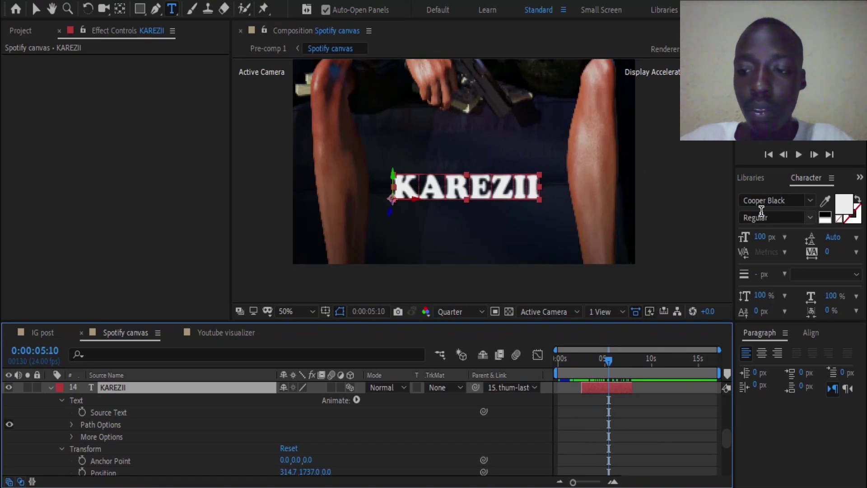
click(858, 177)
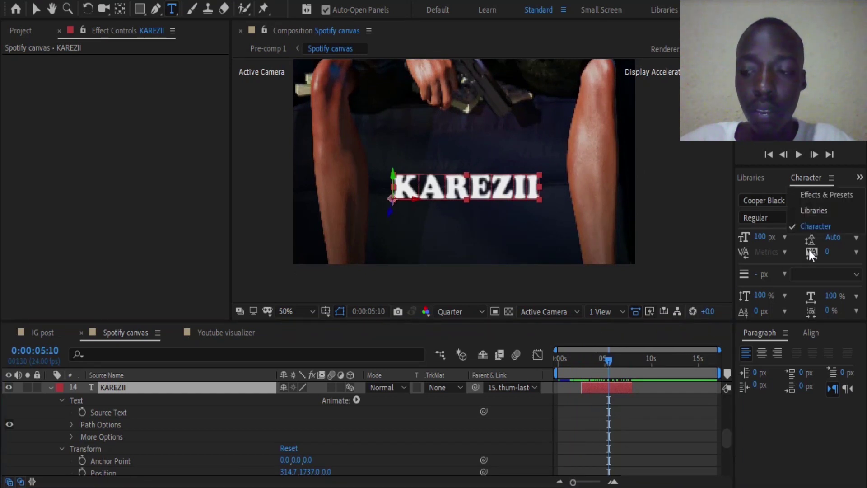
click(814, 195)
Search '3d', pick 3D Basic Z Typeon, and set the time to 0:00:02:12.
click(776, 196)
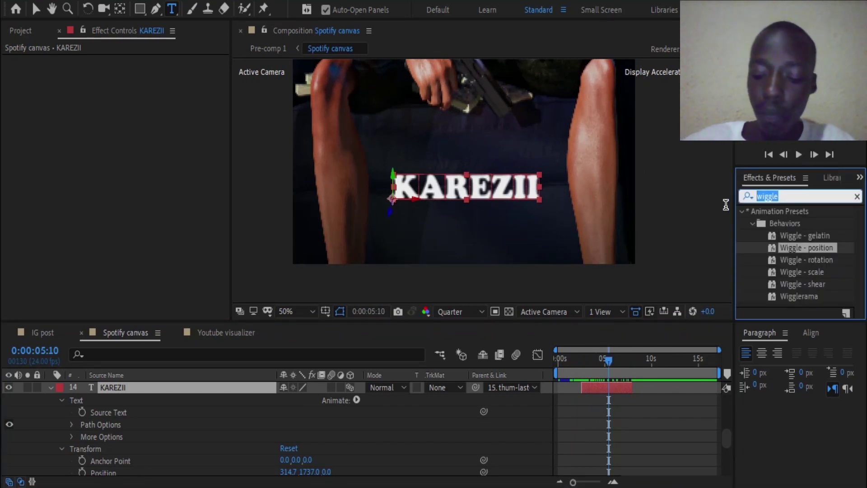
text(3d)
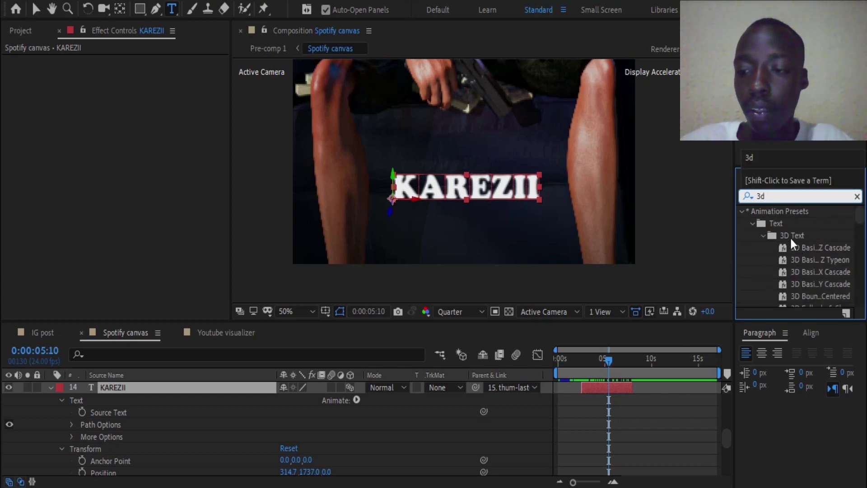
click(805, 260)
click(578, 360)
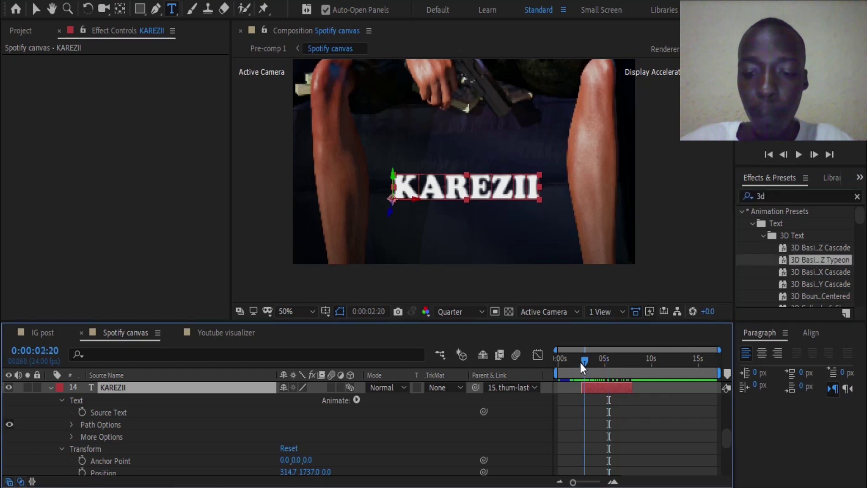
drag(573, 482, 598, 482)
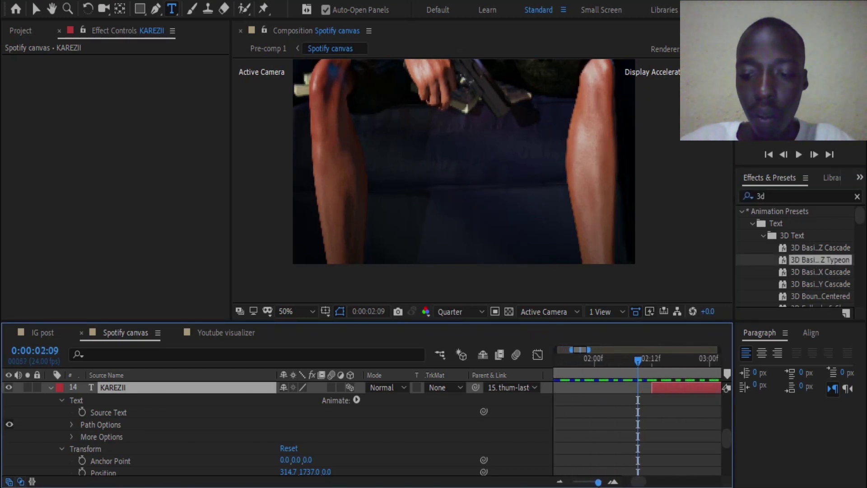
click(654, 361)
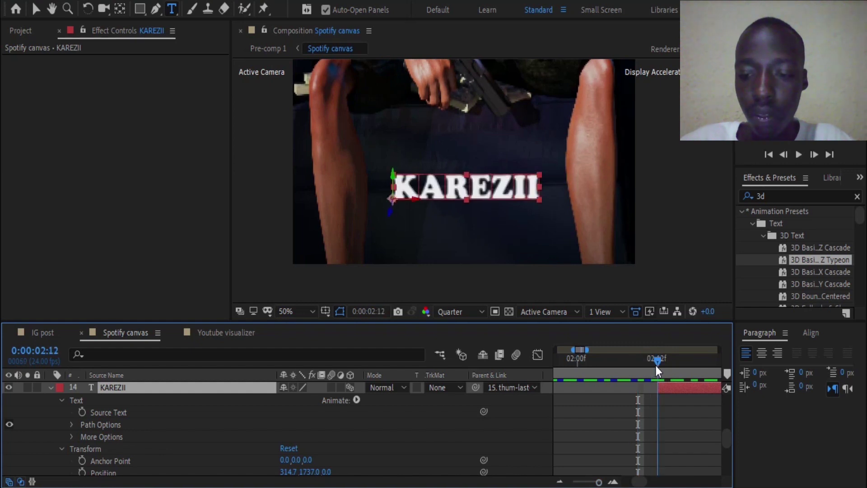
mouse_move(656, 365)
mouse_down()
mouse_move(647, 365)
mouse_move(654, 365)
mouse_up()
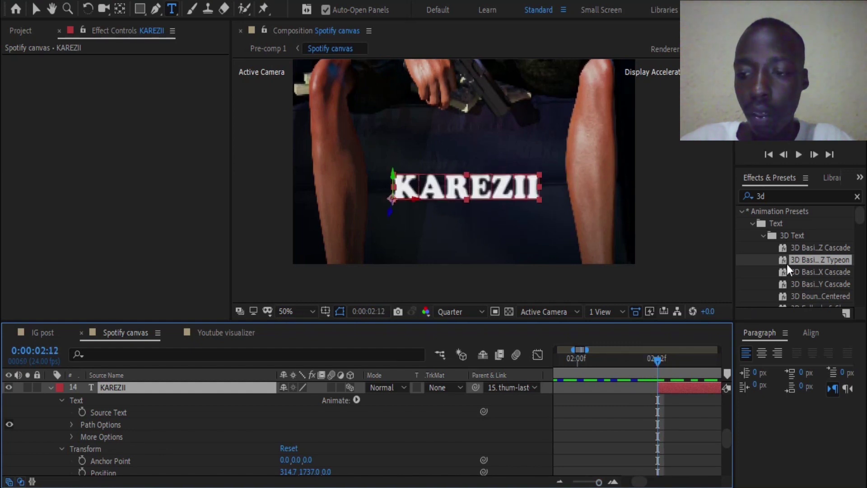
Apply 3D Basic Z Typeon to the KAREZII layer and preview the type-on through 0:00:03:05.
drag(801, 259, 674, 447)
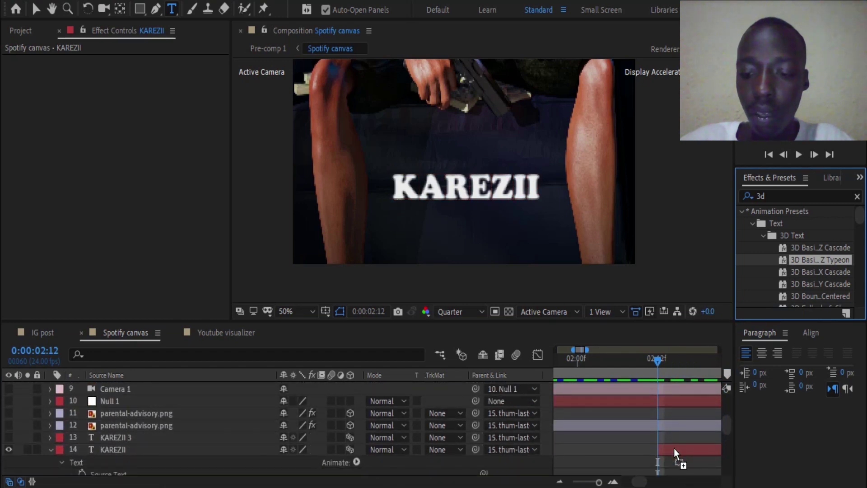
click(586, 482)
key(space)
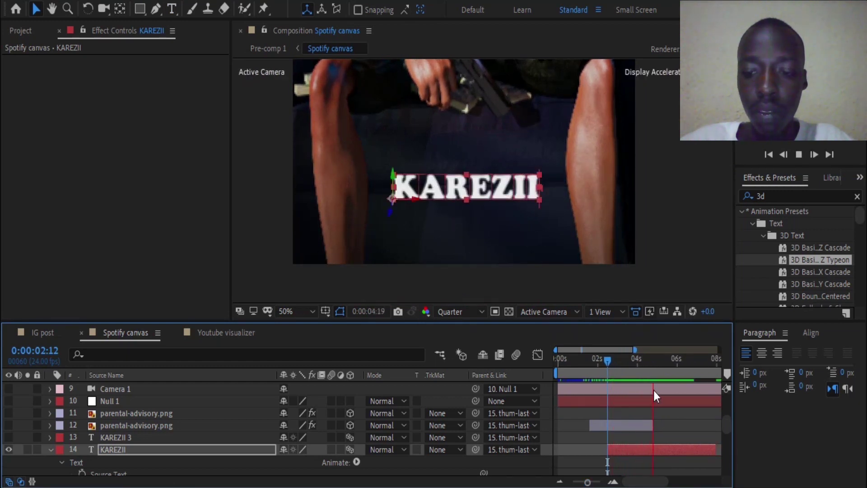
mouse_move(607, 375)
mouse_down()
mouse_move(651, 378)
mouse_move(606, 376)
mouse_up()
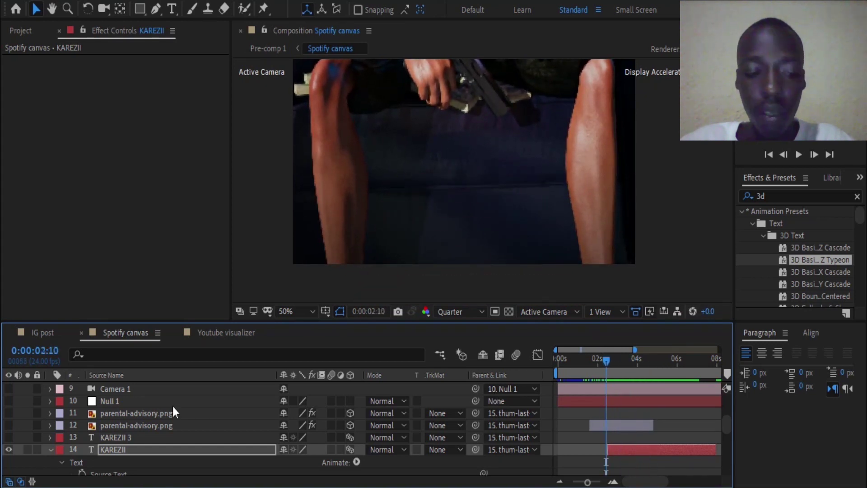
Drag the KAREZII type-on's later Start keyframe earlier and preview the shortened animation.
scroll(69, 453, down, 3)
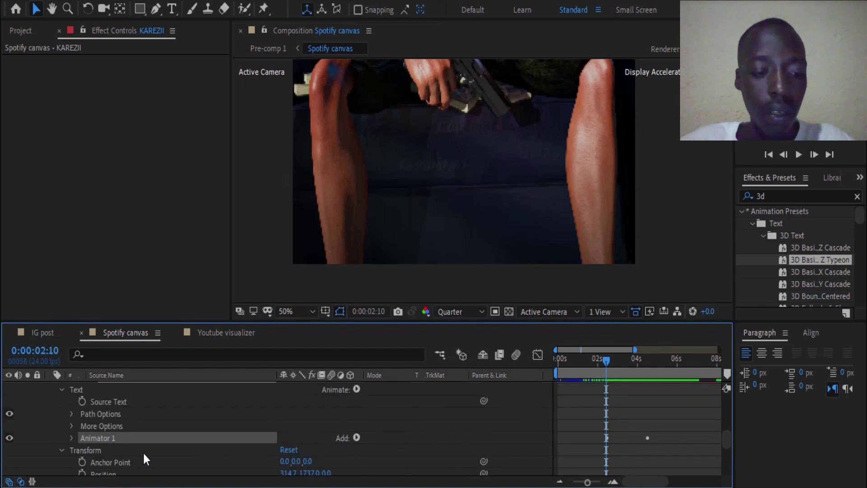
click(71, 438)
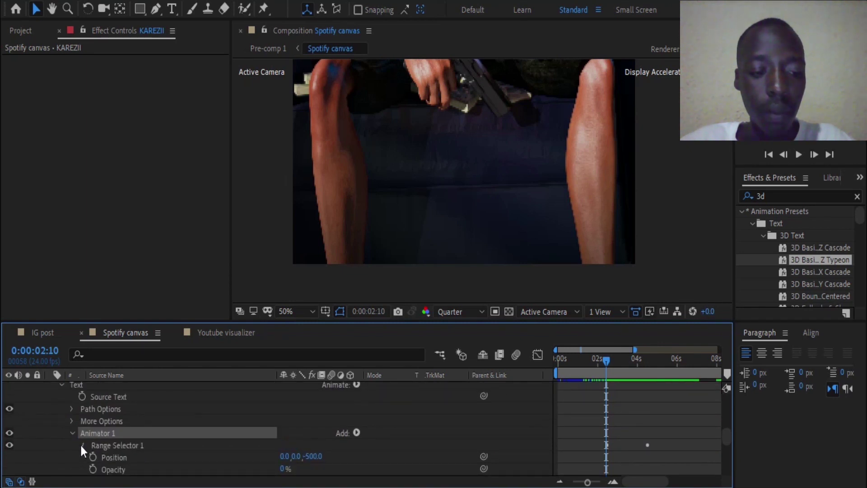
click(81, 445)
drag(649, 430, 670, 434)
key(space)
key(space)
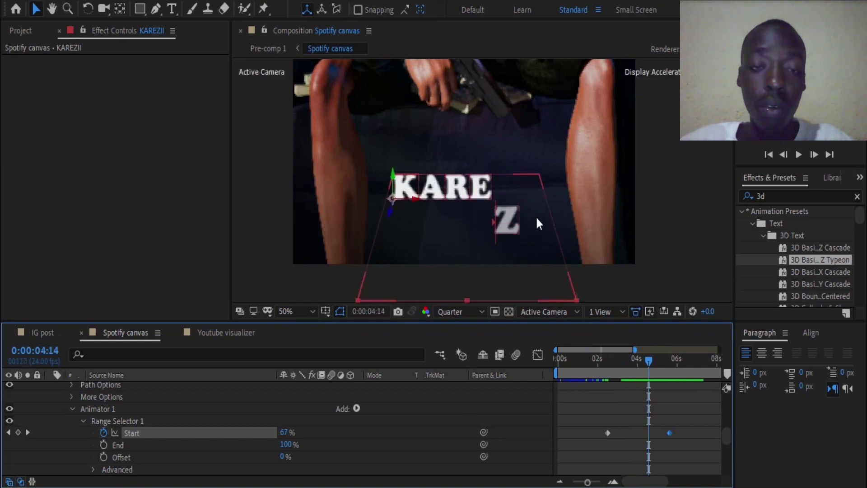
scroll(534, 201, down, 3)
scroll(533, 202, up, 1)
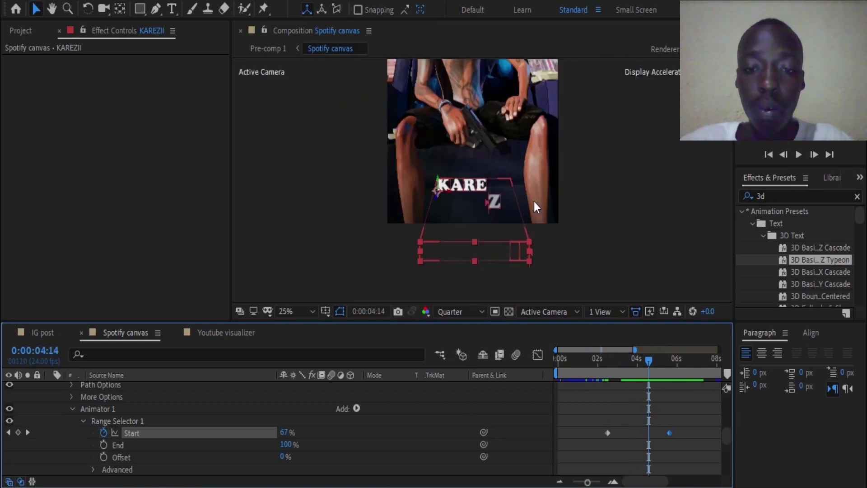
Apply Easy Ease to the type-on's Start and End keyframes.
click(623, 350)
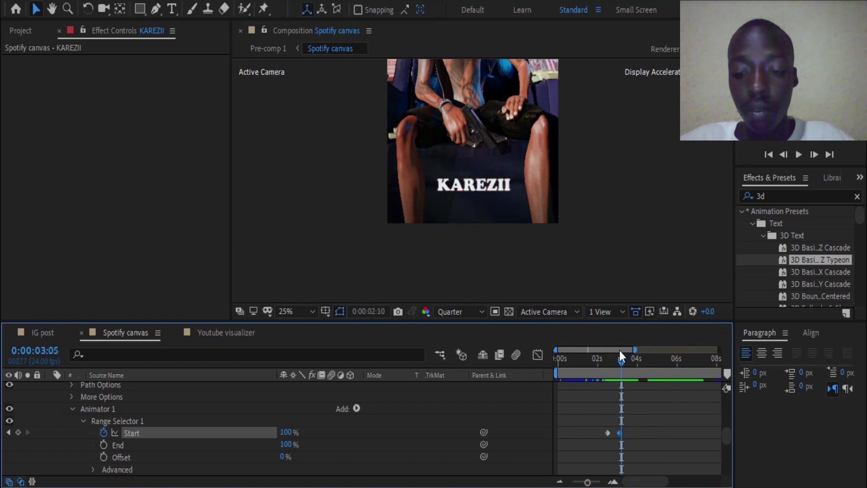
key(j)
drag(680, 416, 595, 443)
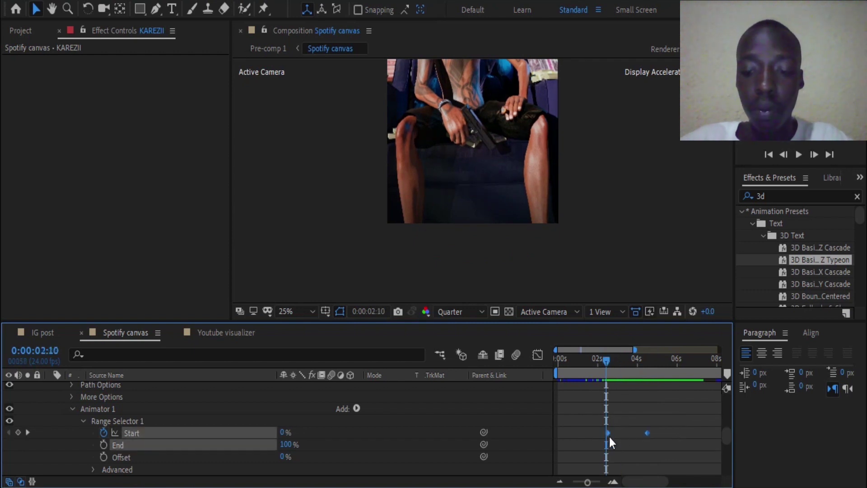
right_click(608, 433)
mouse_move(614, 426)
click(435, 330)
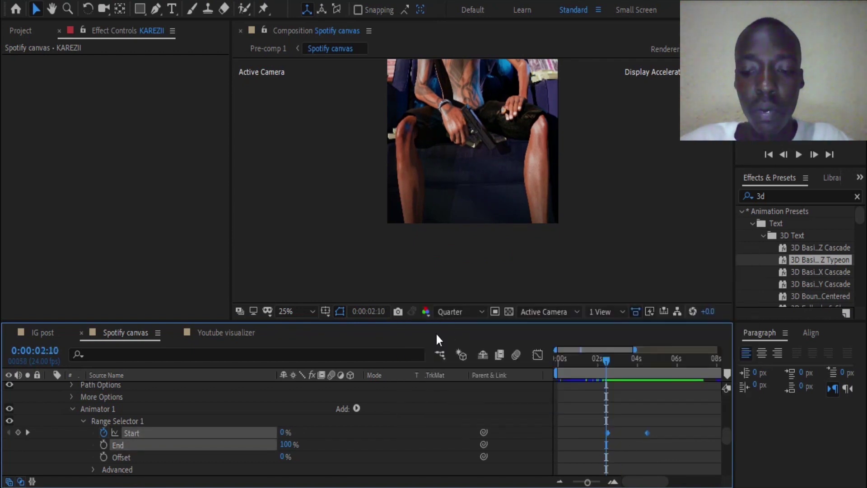
click(597, 360)
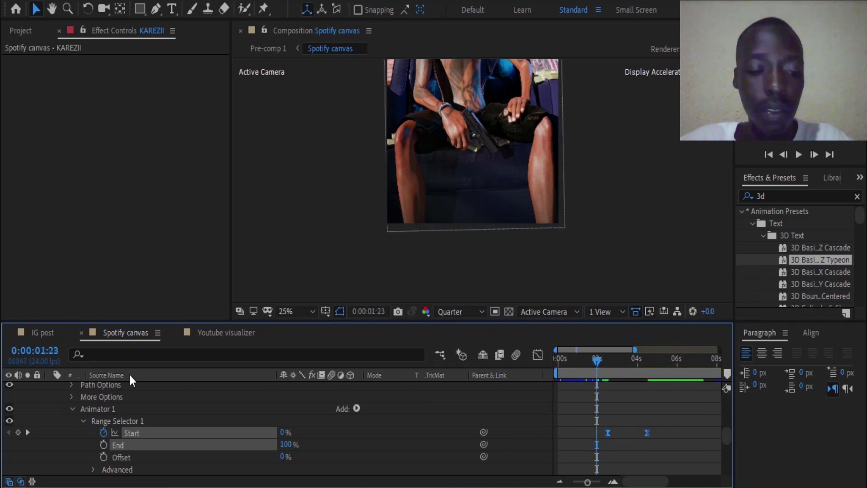
scroll(96, 412, up, 5)
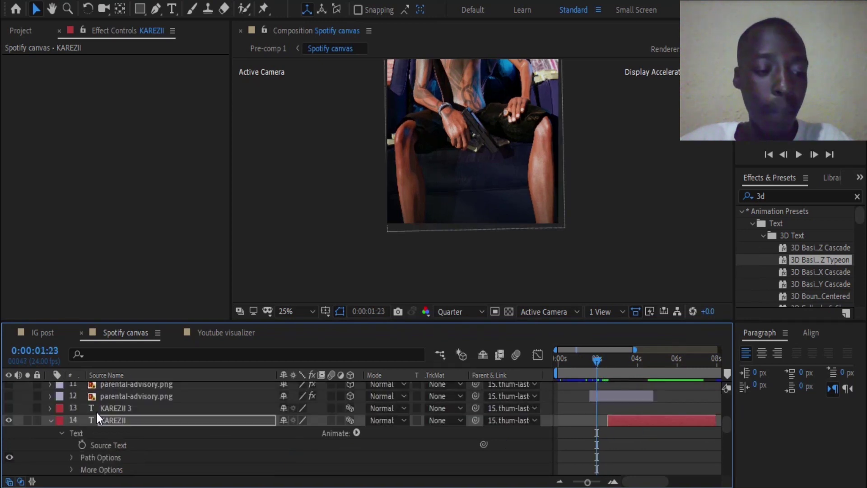
Collapse KAREZII, return to the composition start and set the viewer zoom to 8.3%.
click(51, 421)
scroll(275, 437, up, 3)
key(Home)
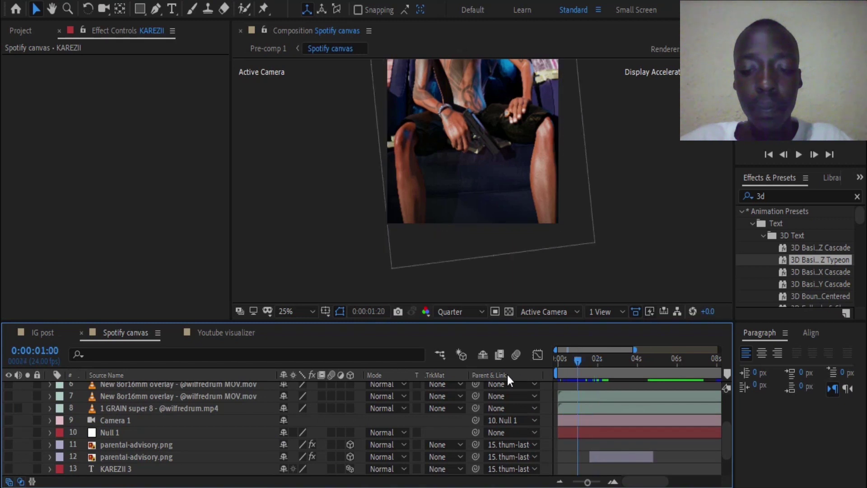
click(293, 311)
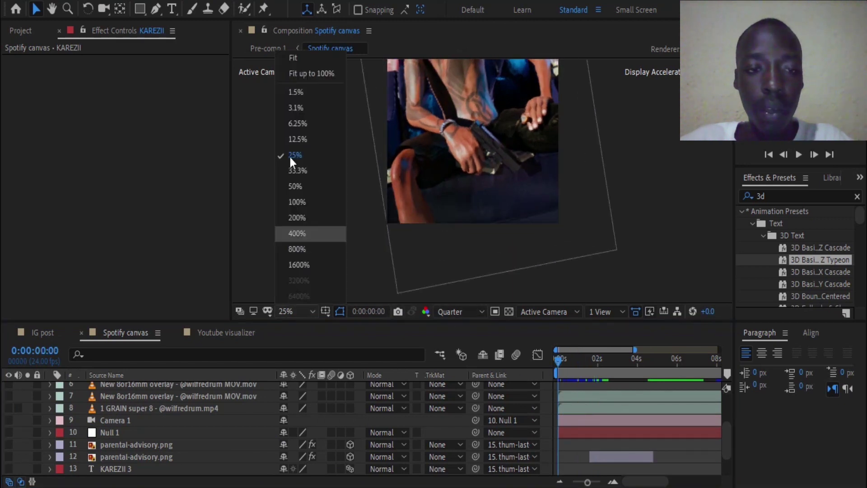
click(293, 61)
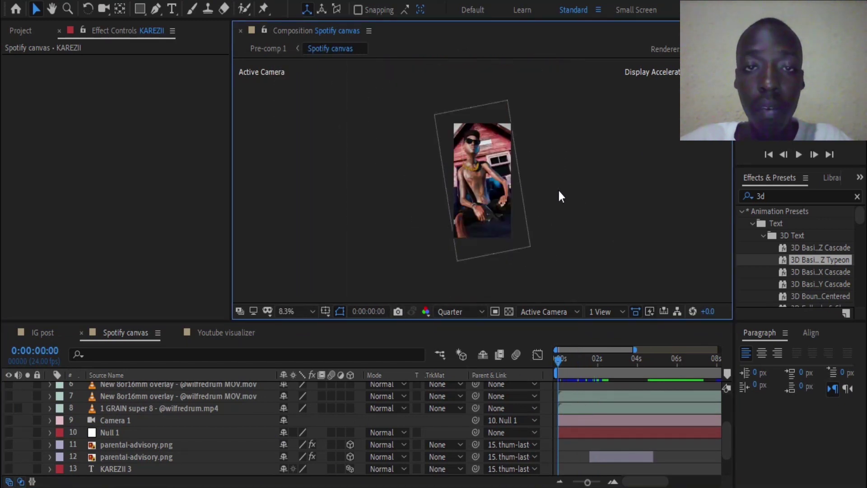
drag(560, 359, 606, 376)
Turn on the second parental-advisory.png layer and scrub through 2–3 seconds to check it.
click(9, 457)
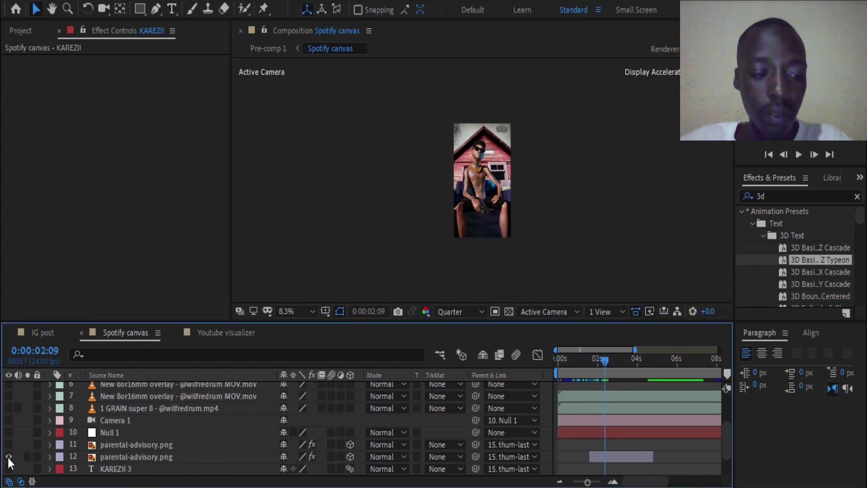
mouse_move(605, 364)
mouse_down()
mouse_move(586, 362)
mouse_move(597, 364)
mouse_up()
click(618, 368)
scroll(510, 120, up, 4)
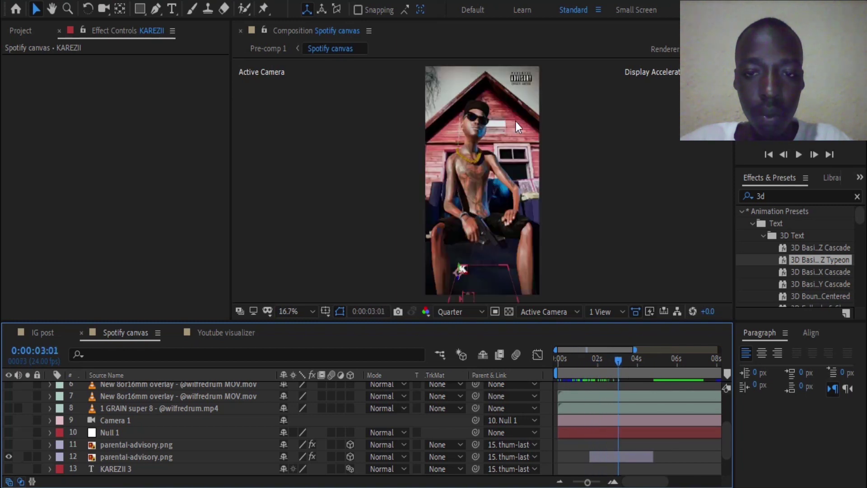
mouse_move(603, 359)
mouse_down()
mouse_move(581, 357)
mouse_move(624, 368)
mouse_move(571, 357)
mouse_move(600, 364)
mouse_up()
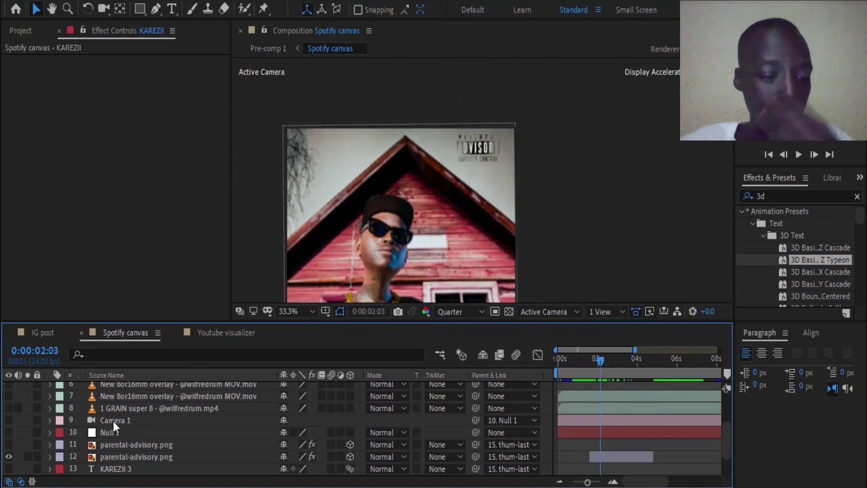
Expand the logo layer and find the Dissolve - blobs preset by searching 'disso'.
scroll(110, 426, down, 3)
click(89, 420)
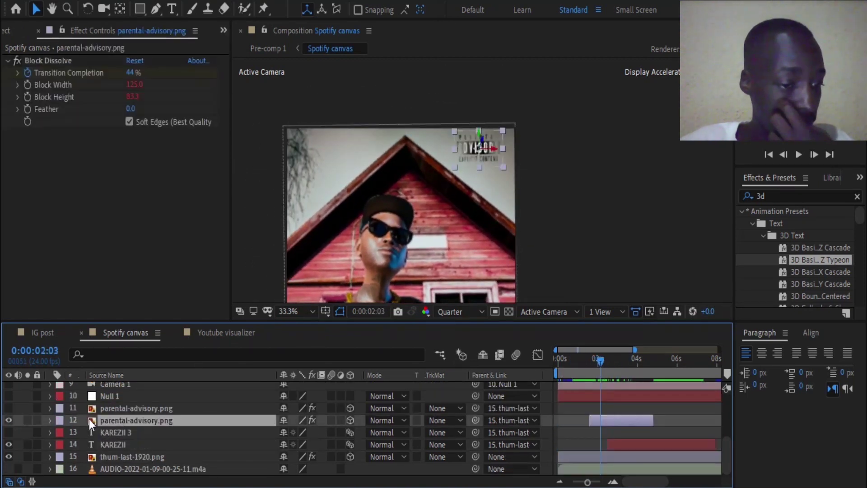
click(48, 423)
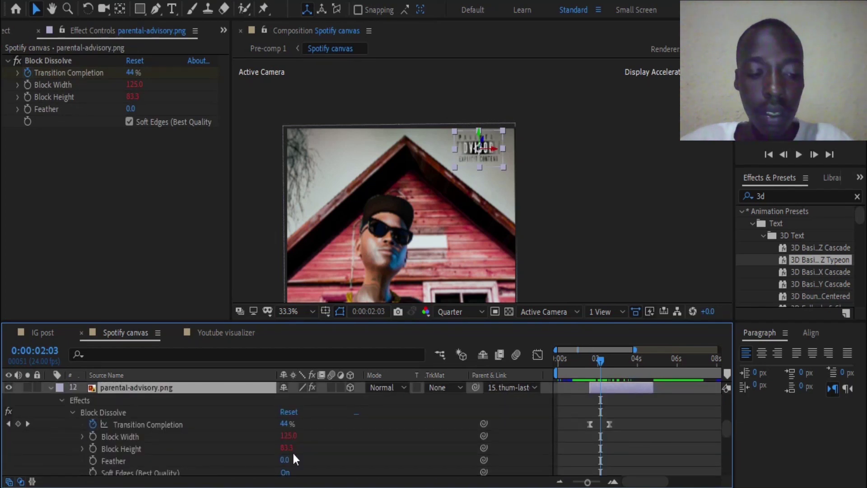
click(856, 197)
click(796, 197)
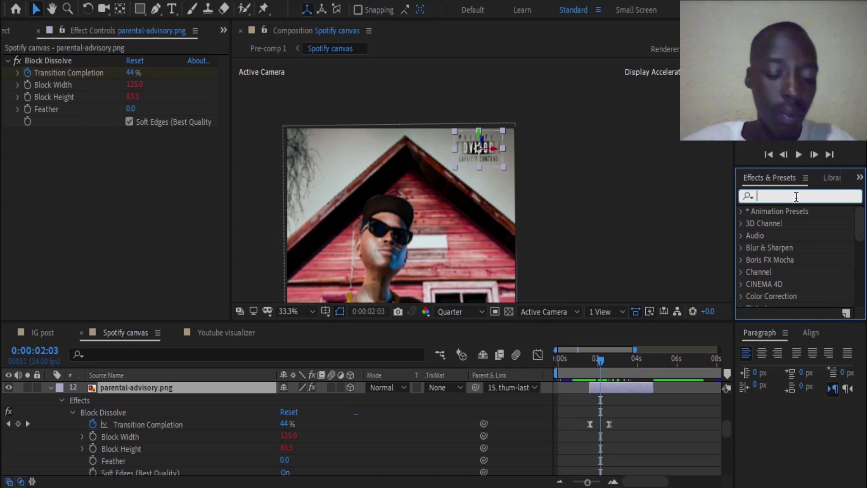
text(disso)
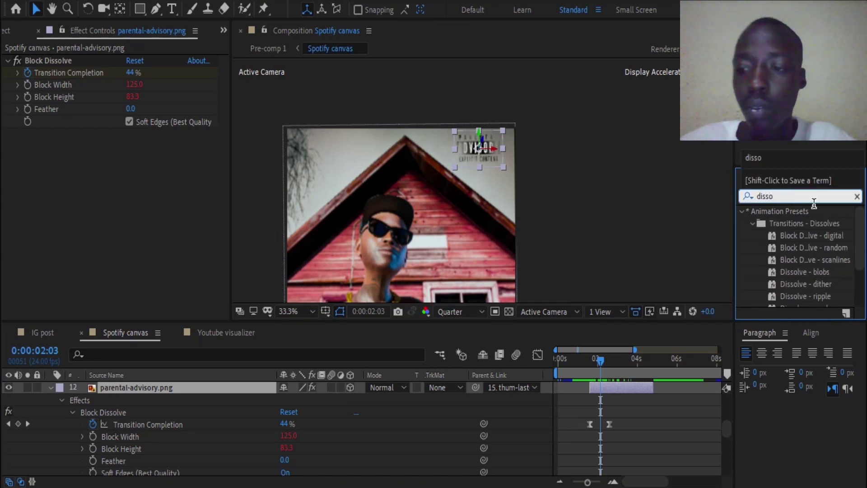
click(826, 273)
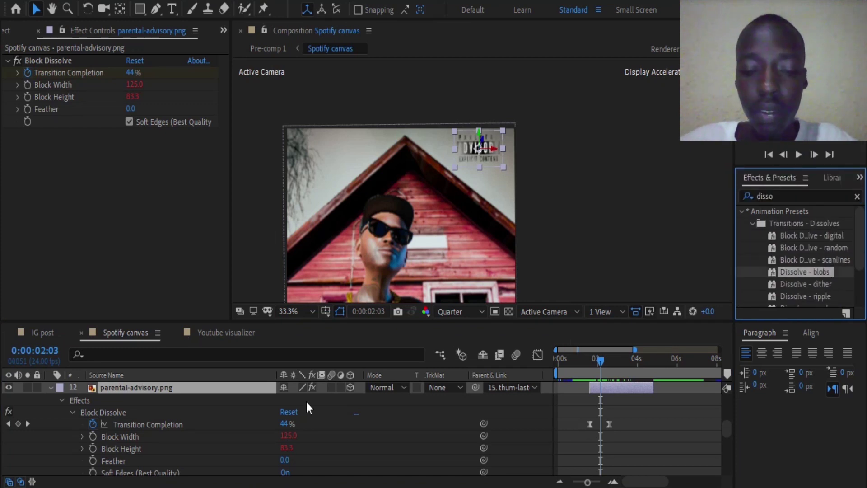
Delete the old Block Dissolve effect from the parental-advisory layer.
click(72, 412)
click(93, 413)
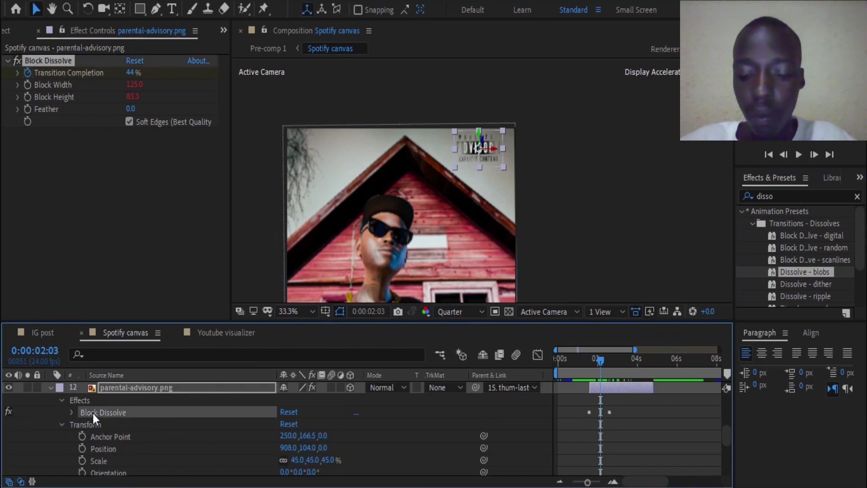
key(Delete)
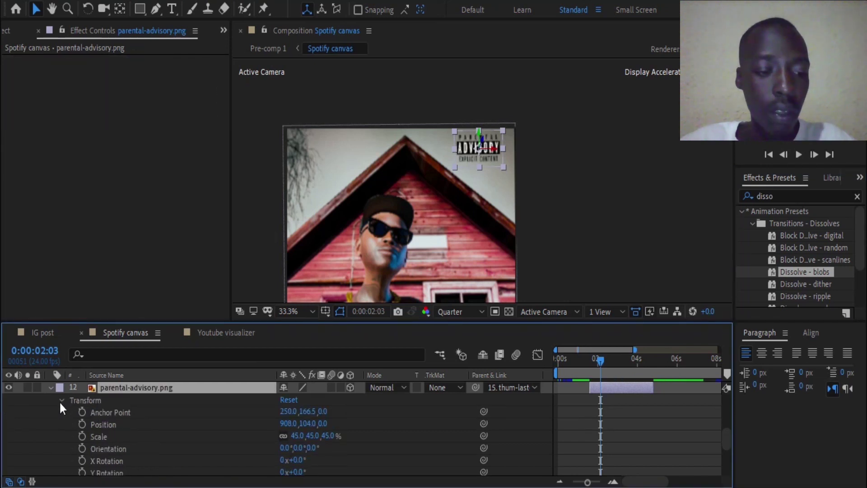
click(60, 400)
Apply Dissolve - blobs to the logo layer at its in-point and preview the dissolve.
mouse_move(600, 365)
mouse_down()
mouse_move(585, 363)
mouse_move(606, 368)
mouse_move(584, 364)
mouse_up()
click(599, 373)
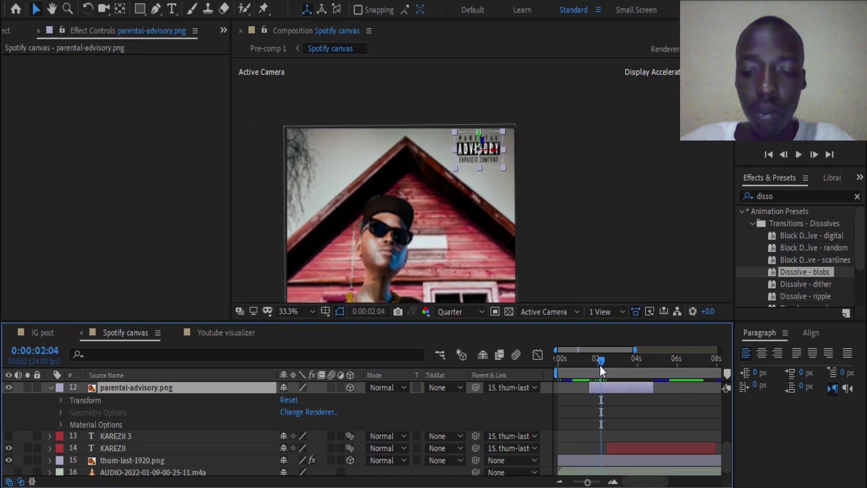
mouse_move(600, 367)
mouse_down()
mouse_move(581, 361)
mouse_move(598, 367)
mouse_move(589, 370)
mouse_up()
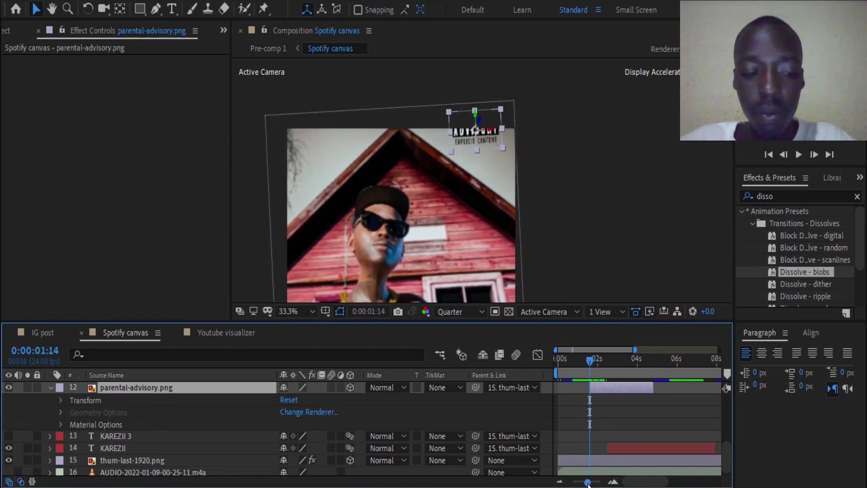
drag(588, 483, 600, 482)
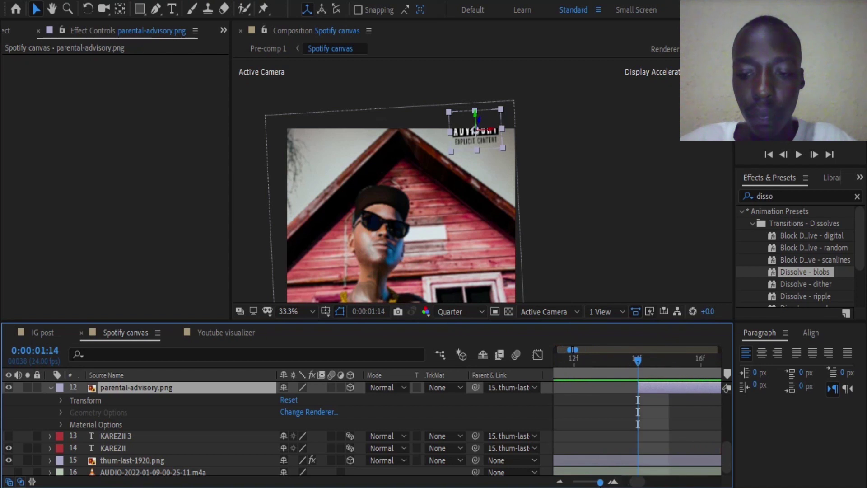
drag(809, 268, 653, 435)
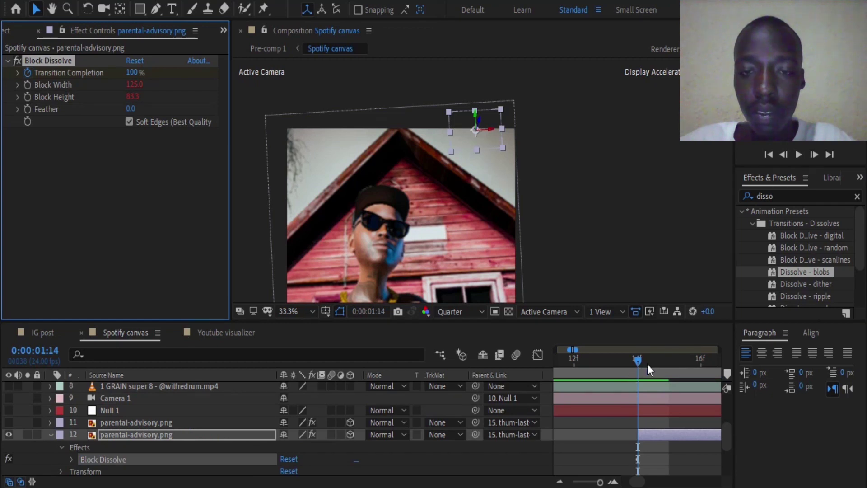
drag(647, 365, 661, 368)
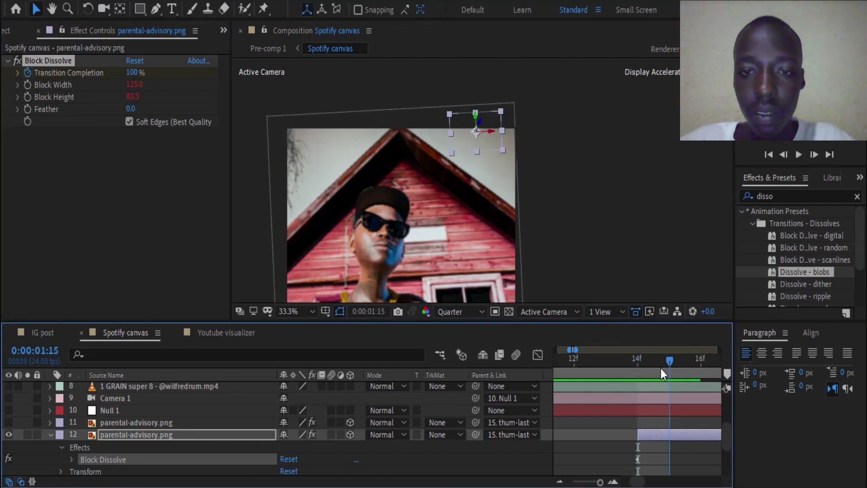
key(minus)
key(minus)
key(minus)
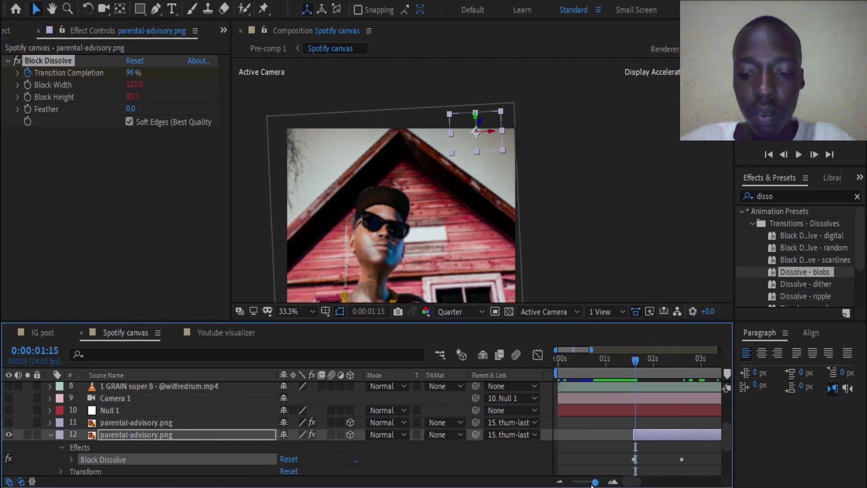
mouse_move(592, 361)
mouse_down()
mouse_move(611, 369)
mouse_move(589, 366)
mouse_move(603, 370)
mouse_up()
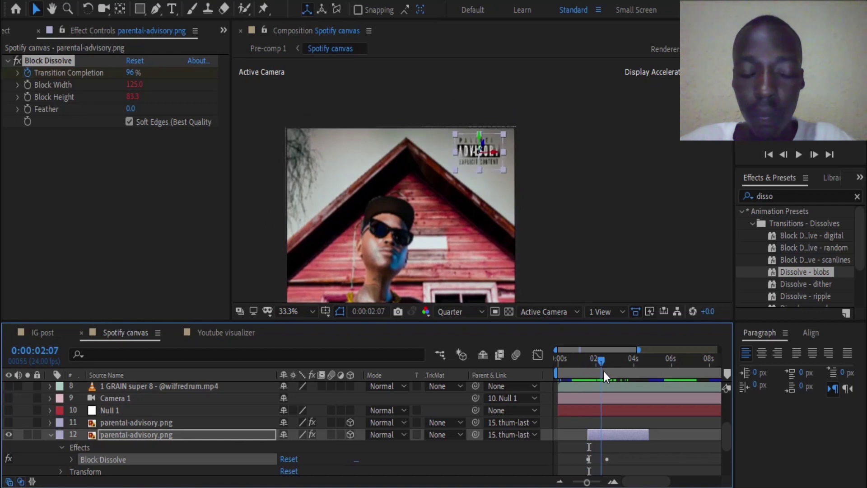
Fit the composition in the viewer and switch on the Camera 1 and Null 1 layers.
click(301, 311)
click(302, 58)
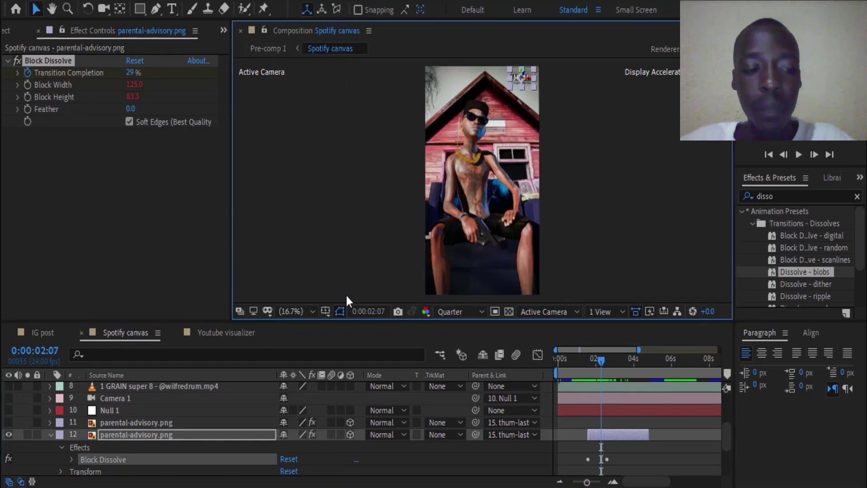
click(50, 433)
scroll(94, 451, up, 3)
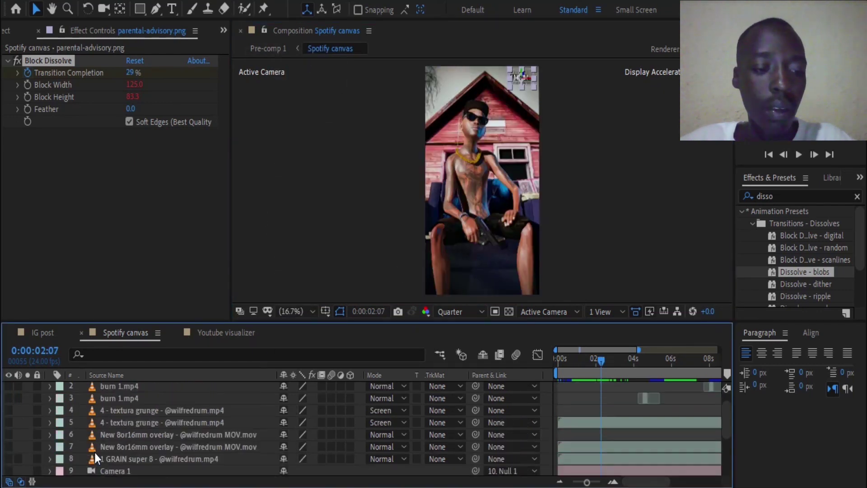
scroll(94, 452, down, 3)
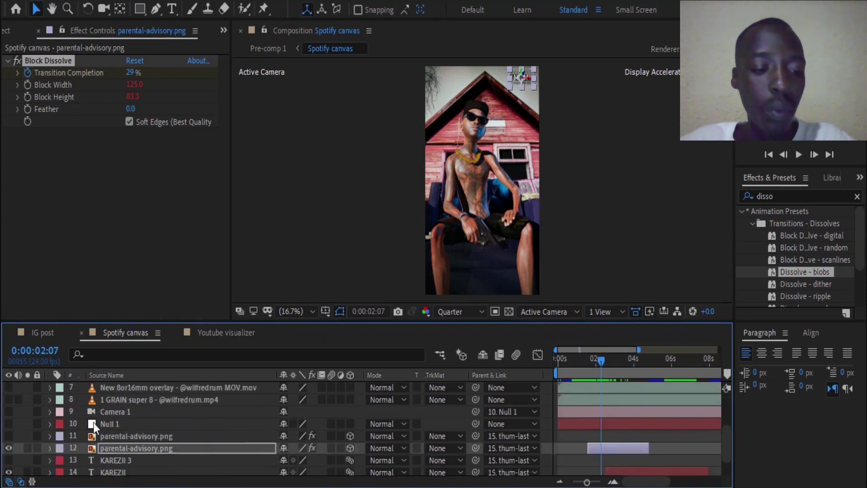
click(53, 414)
click(4, 410)
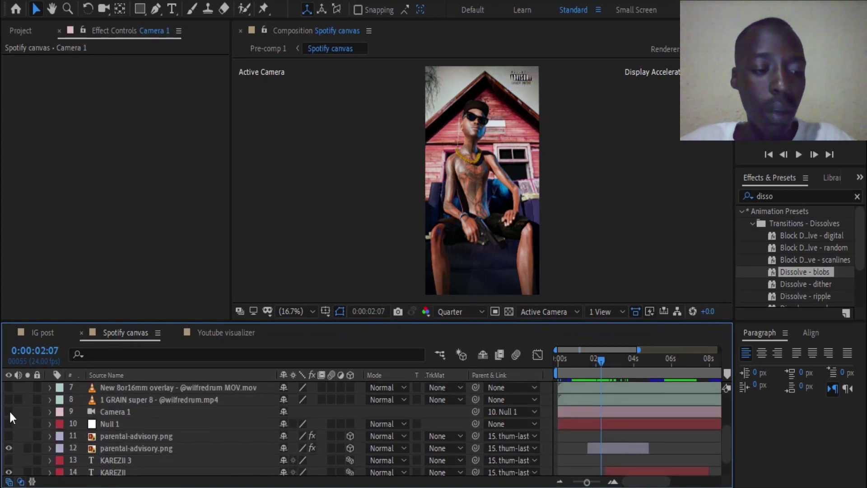
click(8, 411)
click(8, 424)
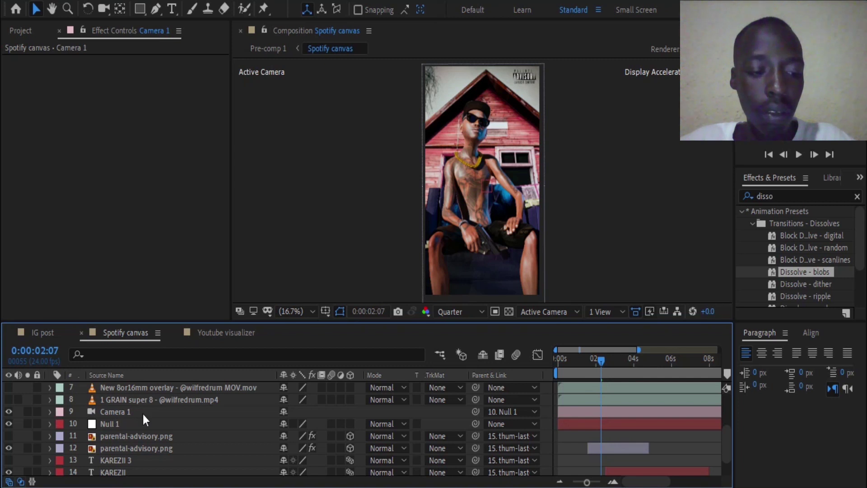
click(100, 408)
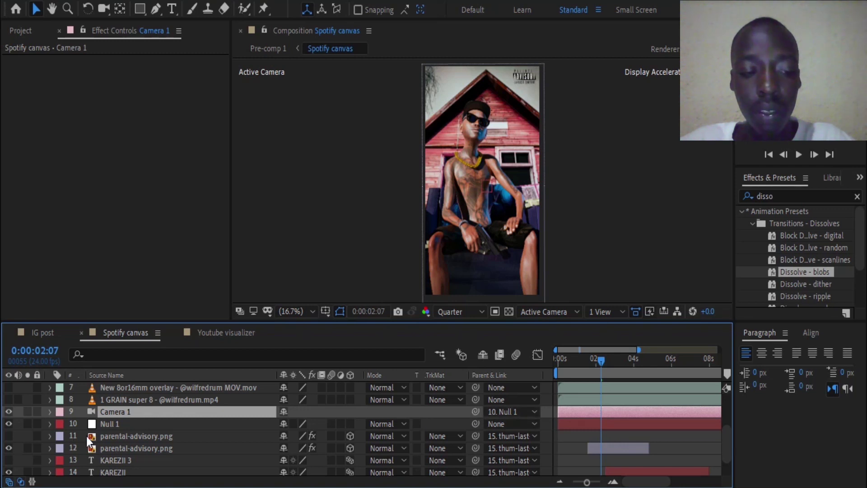
click(109, 425)
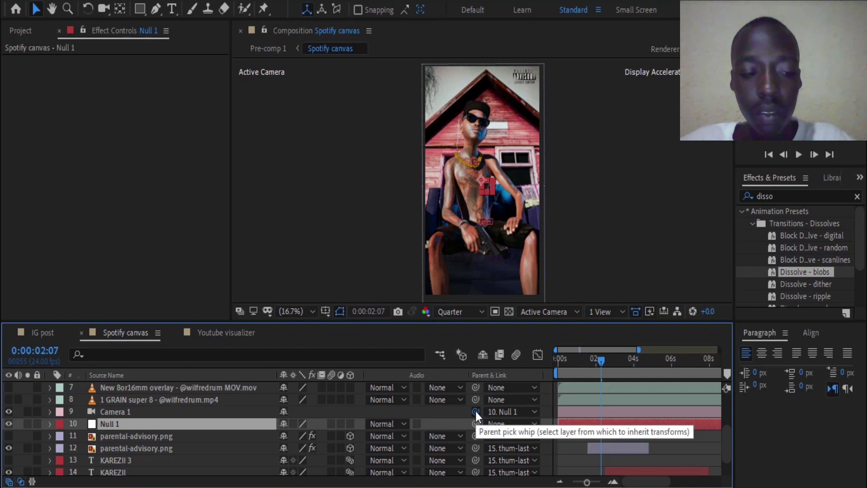
drag(476, 410, 150, 429)
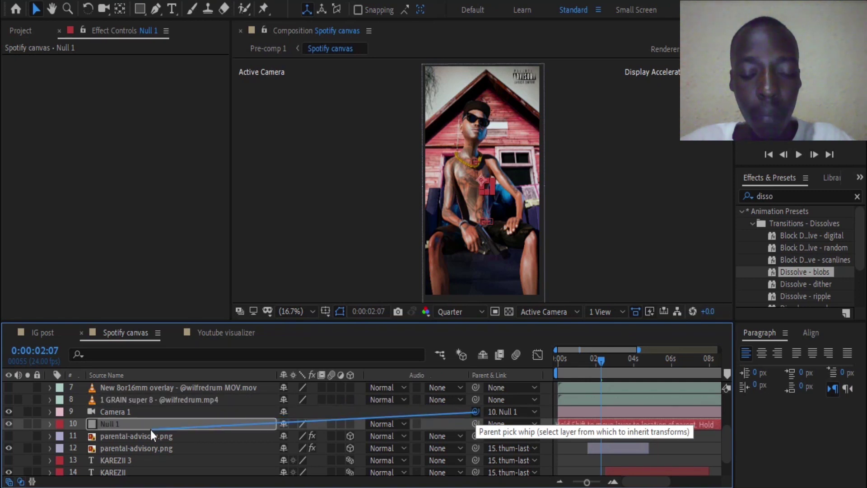
drag(150, 430, 150, 430)
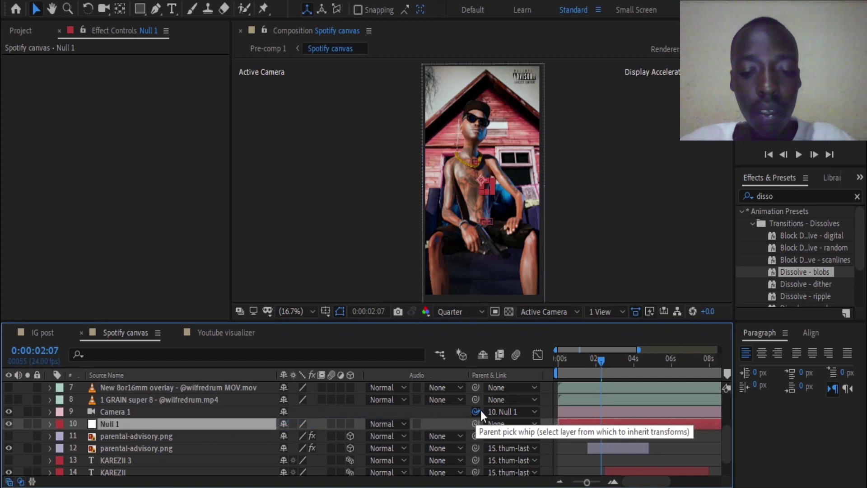
drag(475, 411, 162, 426)
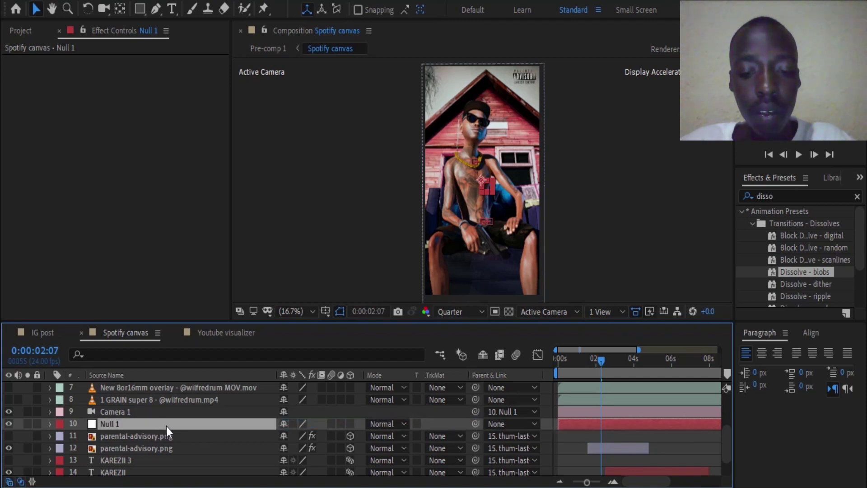
click(503, 410)
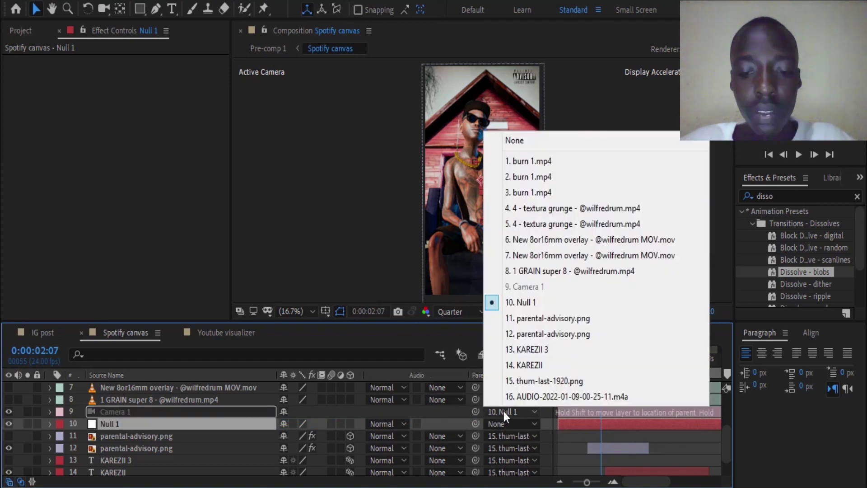
click(520, 302)
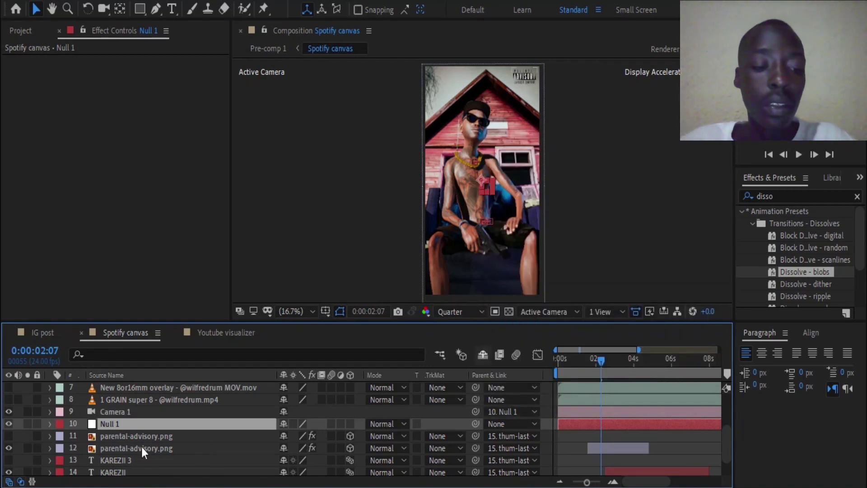
Expand the Null 1 and Camera 1 transforms and step from 0:00:04:08 to 0:00:04:18.
click(49, 425)
scroll(48, 407, down, 1)
click(49, 384)
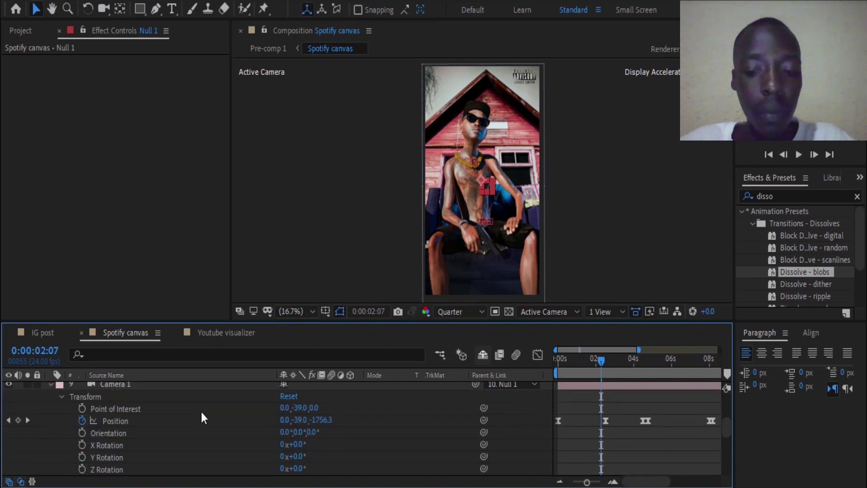
drag(616, 361, 639, 364)
drag(586, 482, 598, 482)
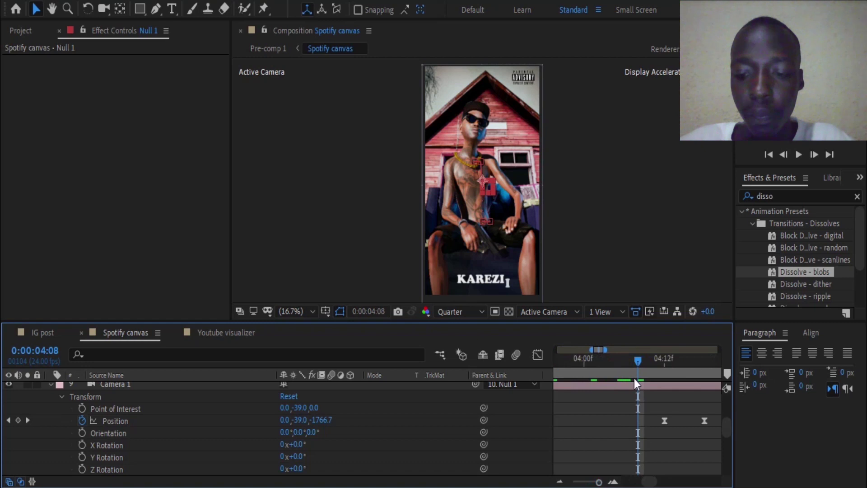
drag(638, 363, 663, 370)
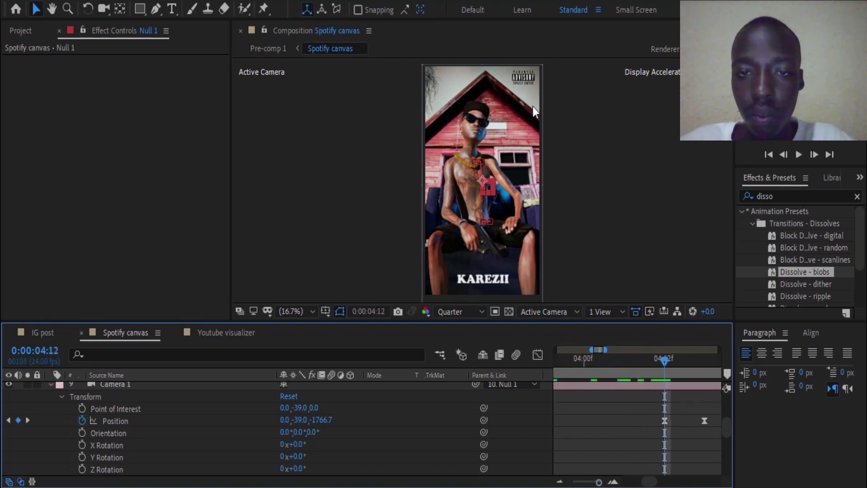
mouse_move(679, 375)
mouse_down()
mouse_move(701, 377)
mouse_move(665, 381)
mouse_up()
click(368, 311)
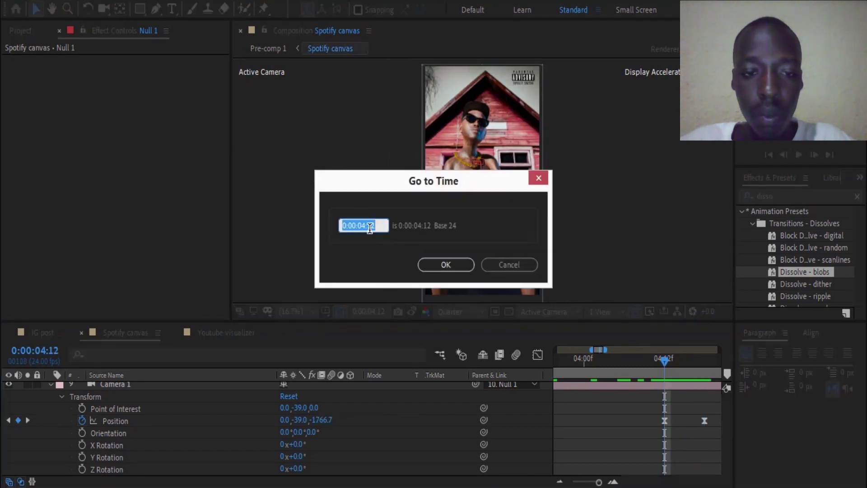
click(380, 226)
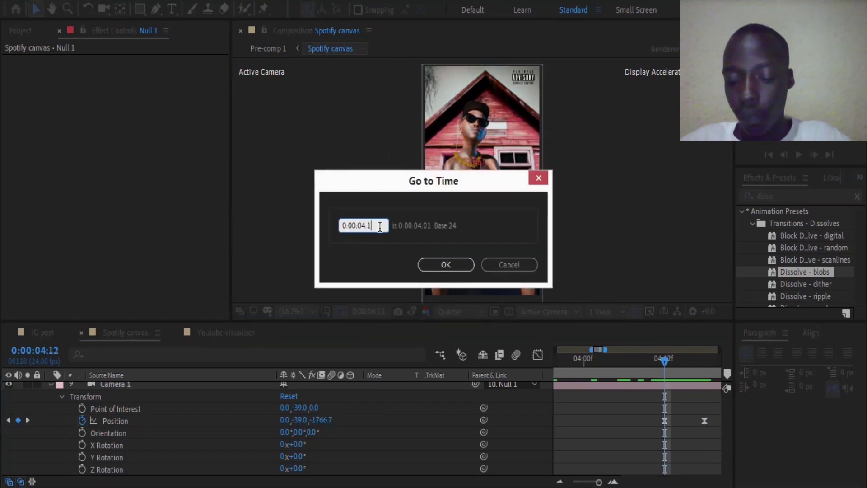
text(18)
key(Return)
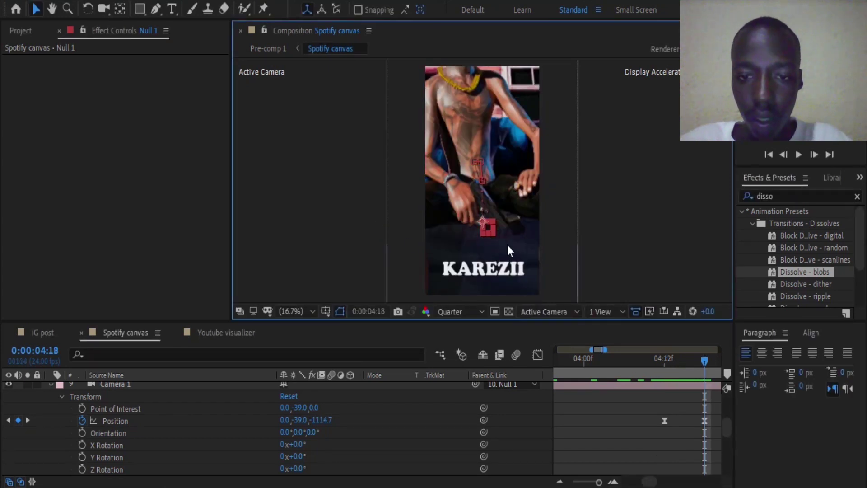
Preview the camera zoom twice, stopping at 0:00:04:11, then collapse Camera 1.
scroll(507, 244, up, 2)
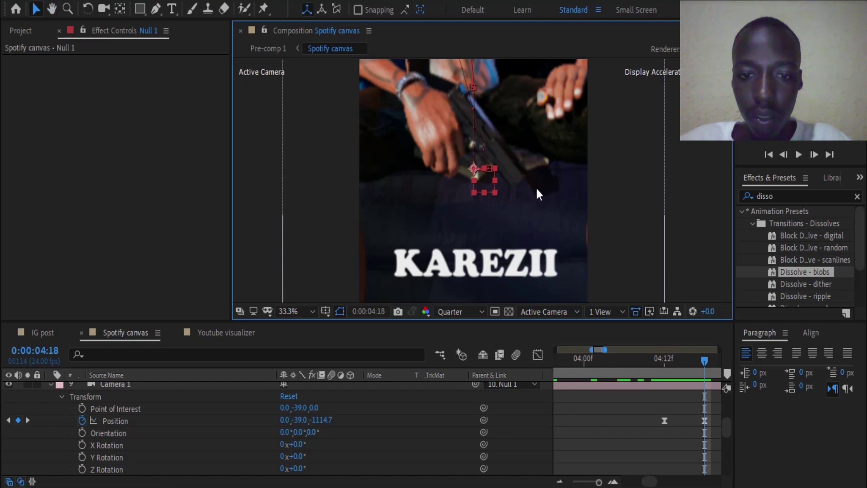
scroll(536, 186, down, 2)
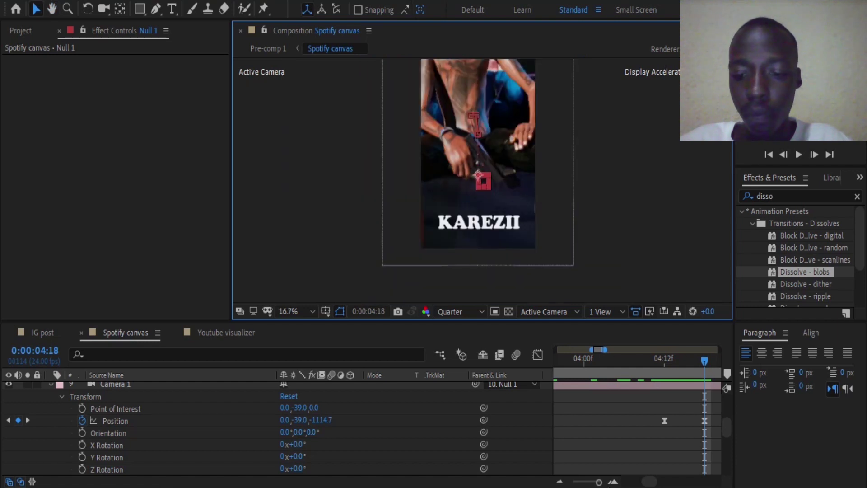
drag(598, 482, 595, 483)
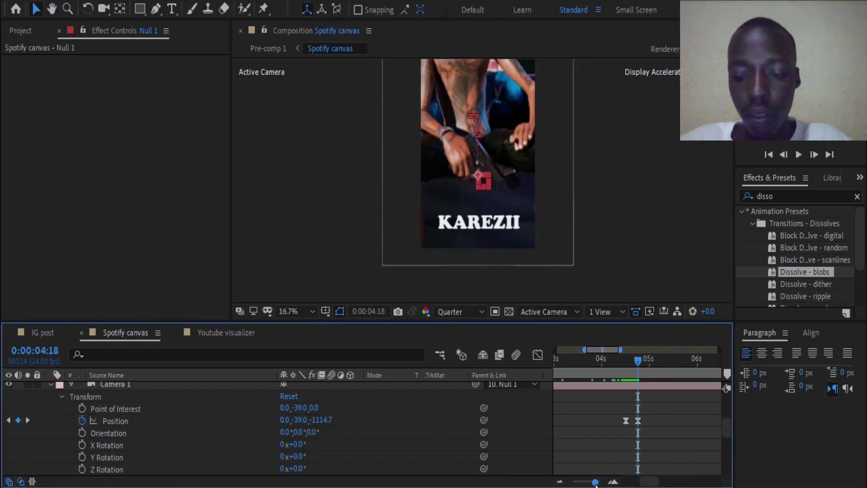
drag(637, 374, 622, 369)
key(space)
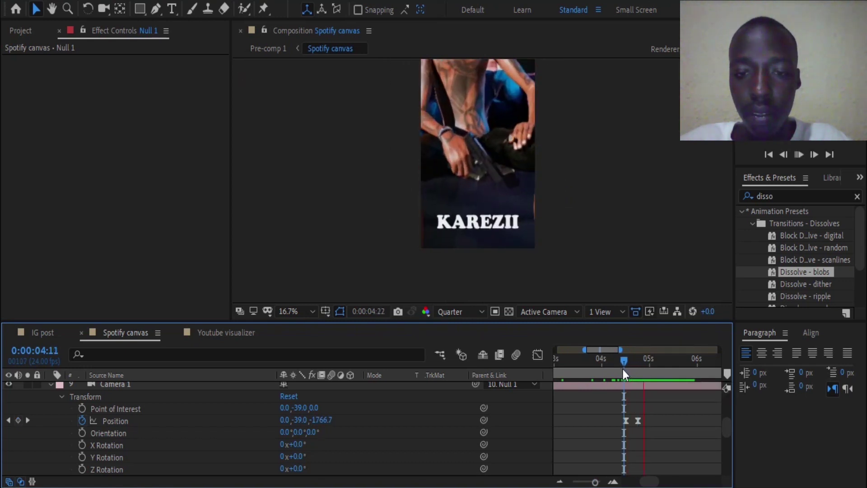
key(space)
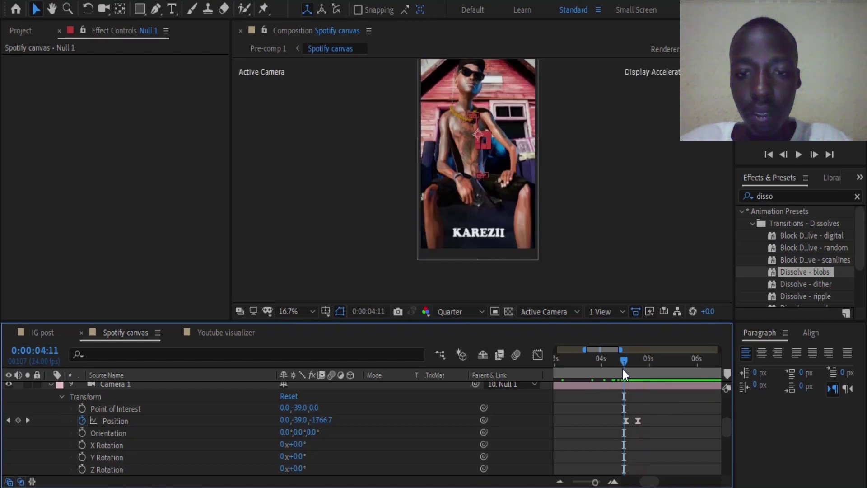
key(space)
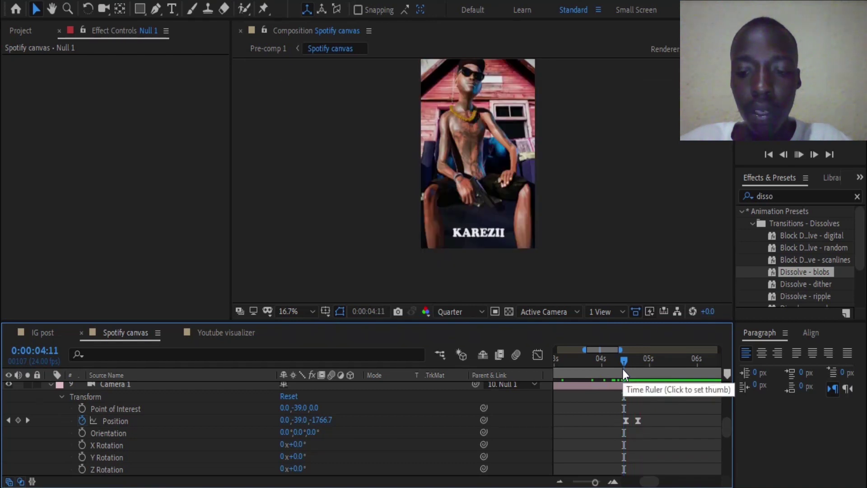
key(space)
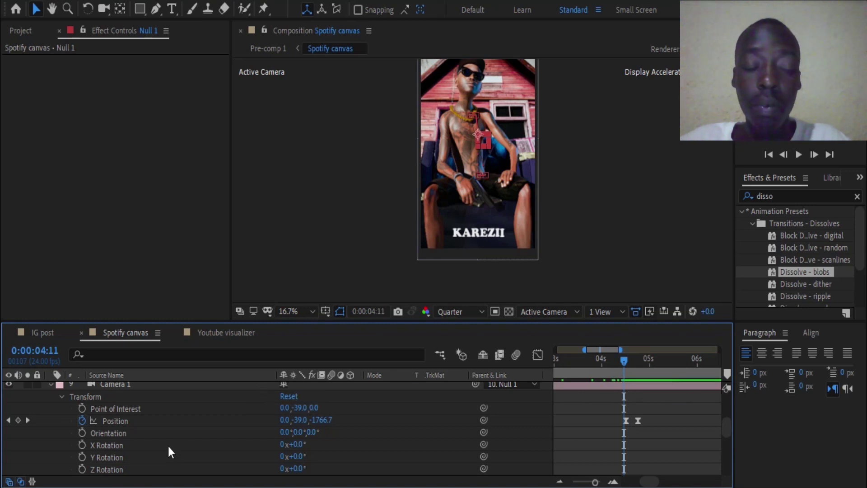
scroll(61, 452, up, 3)
click(51, 457)
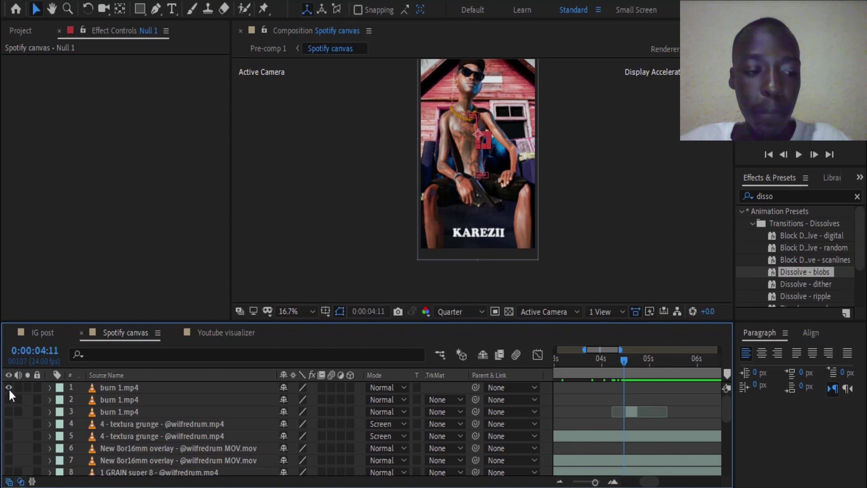
Enable the three burn 1.mp4 layers and preview the burn from 0:00:04:23 to 0:00:08:19.
drag(8, 388, 9, 410)
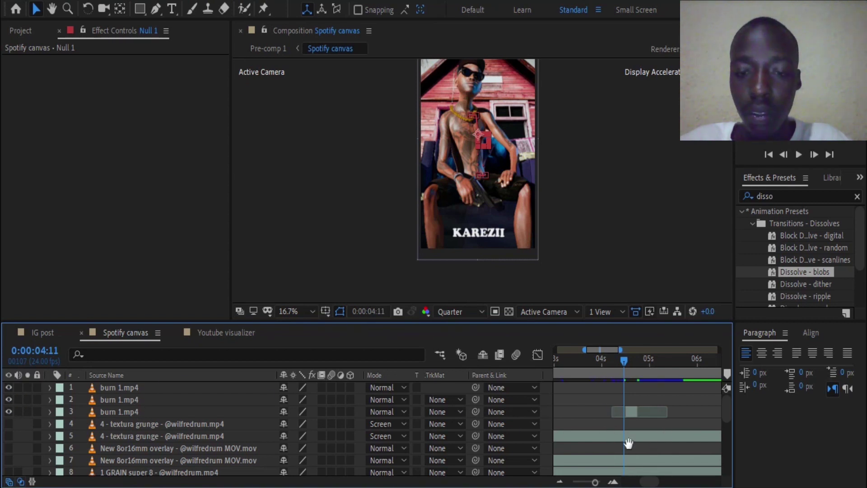
drag(637, 367, 619, 367)
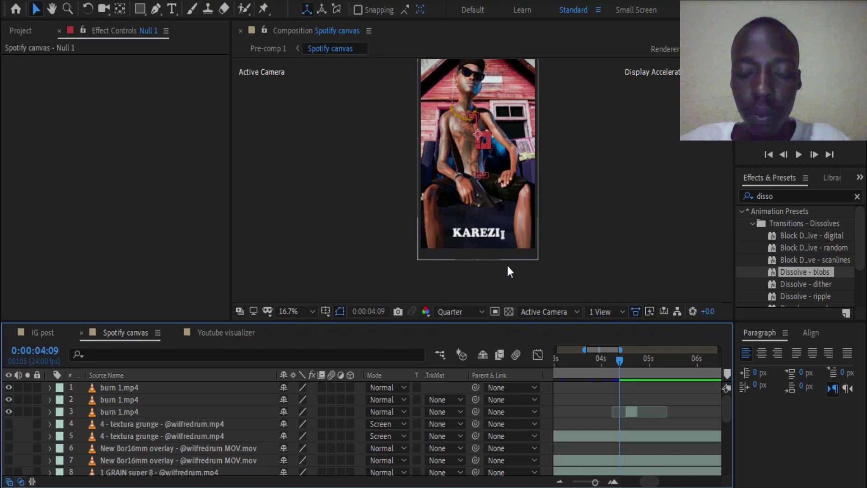
click(641, 380)
drag(641, 380, 647, 380)
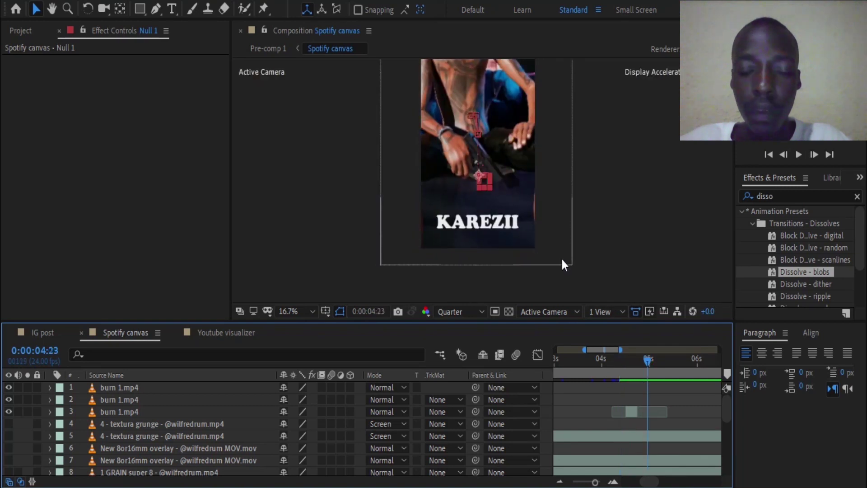
key(space)
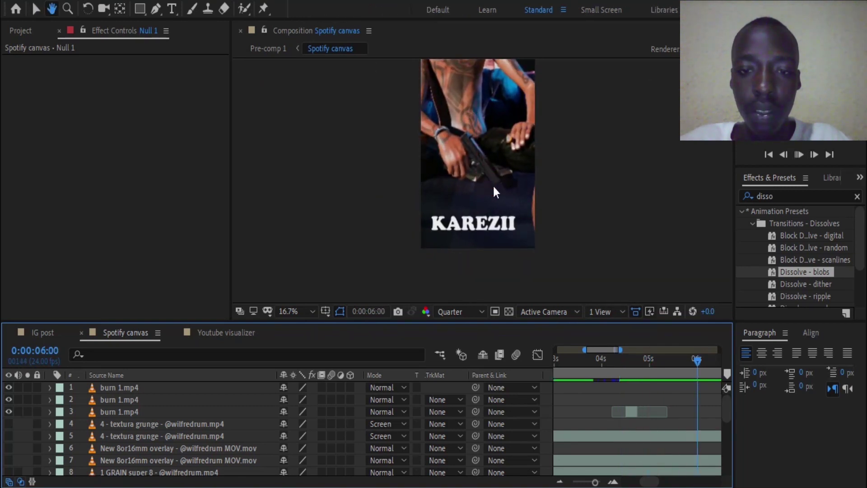
key(space)
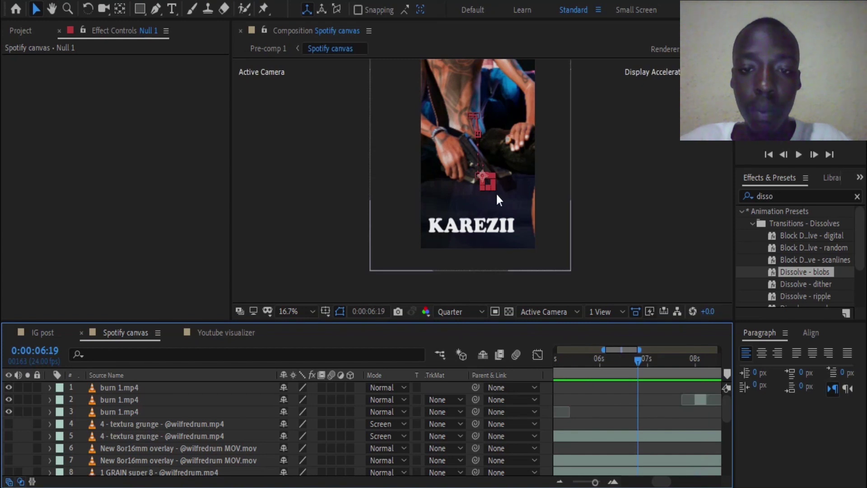
key(space)
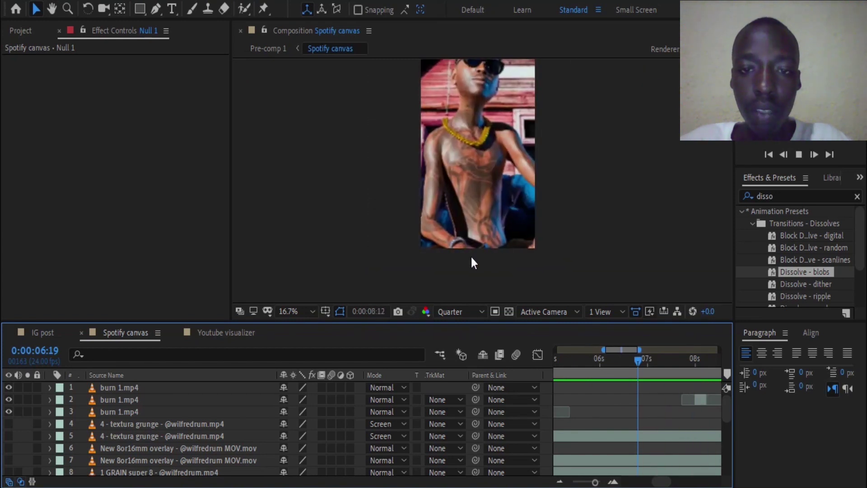
key(space)
Preview Null 1's move into the close-up from 8 seconds, inspecting the face at 33.3%.
scroll(627, 423, down, 3)
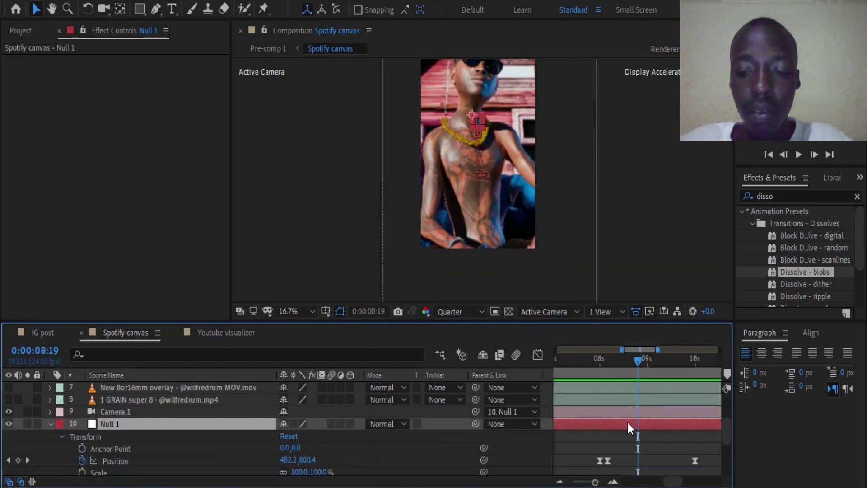
drag(632, 377, 595, 373)
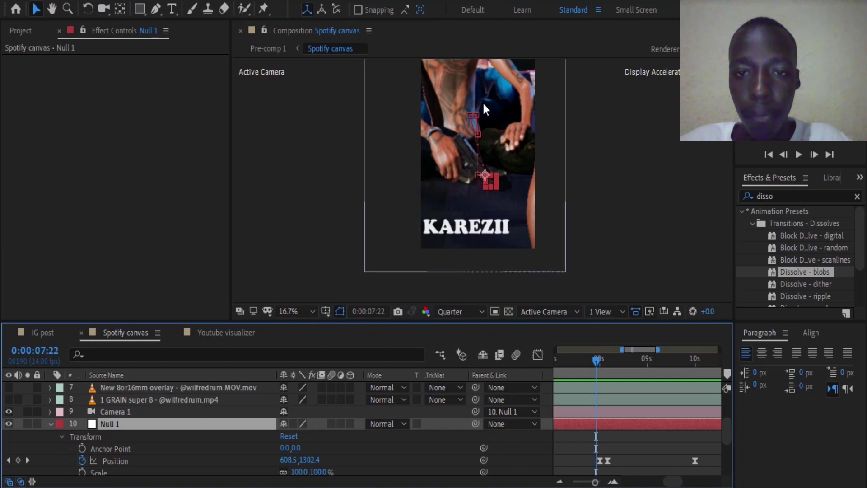
key(space)
key(space)
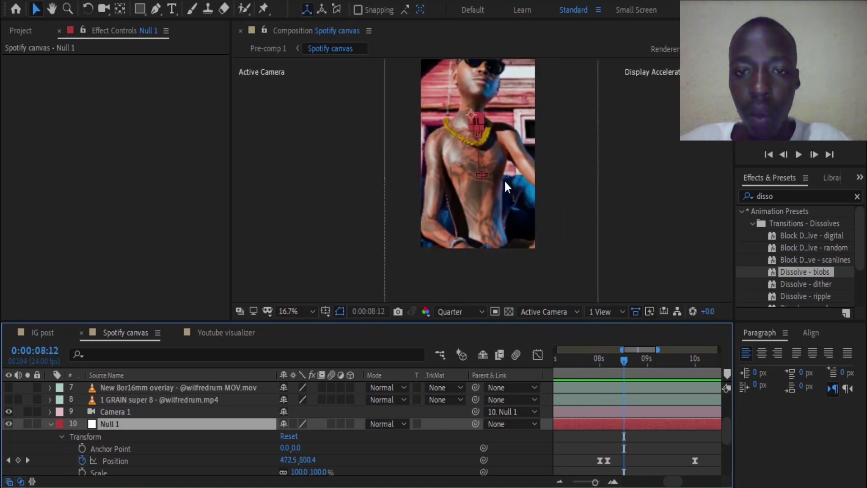
key(period)
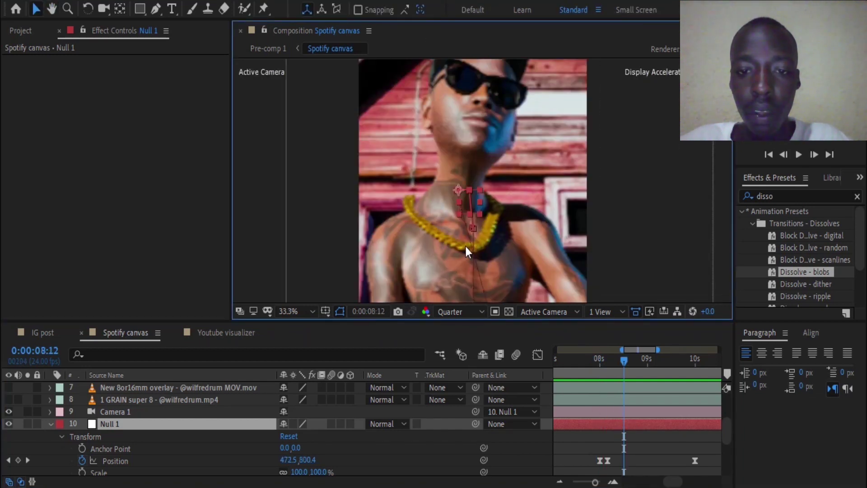
drag(458, 82, 460, 146)
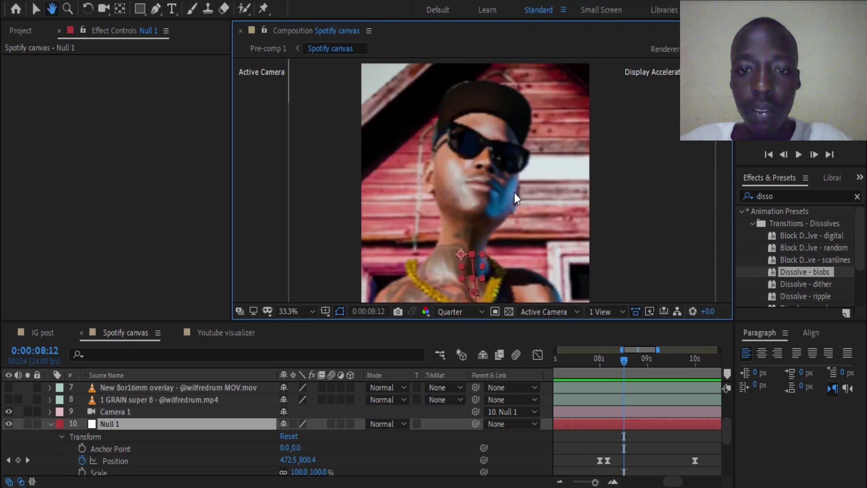
scroll(513, 194, down, 4)
key(v)
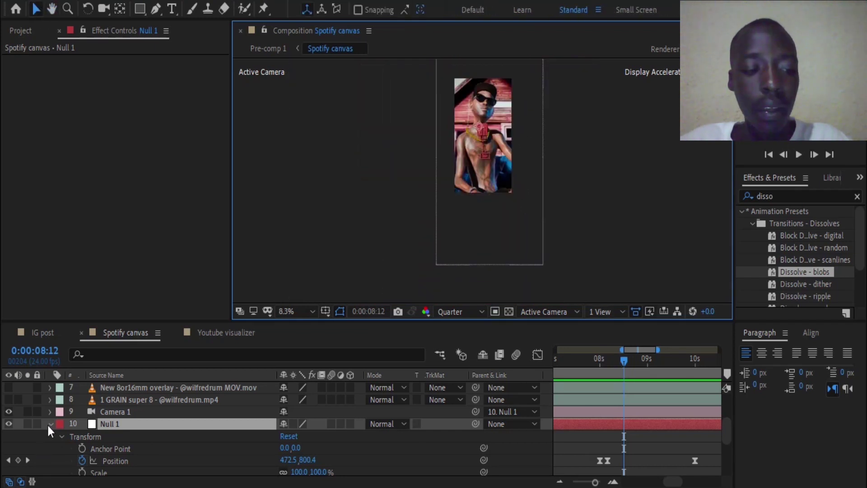
click(49, 423)
scroll(74, 437, down, 1)
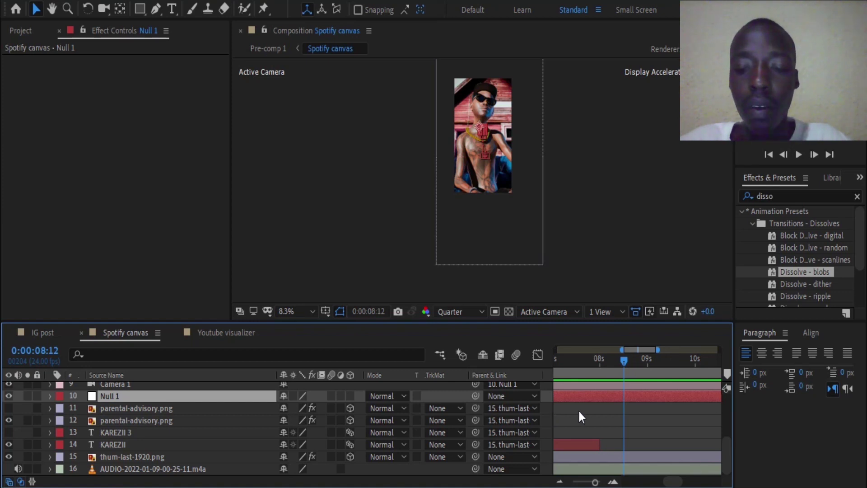
Preview from 8 seconds to 0:00:11:09 with the viewer back at 16.7%.
key(space)
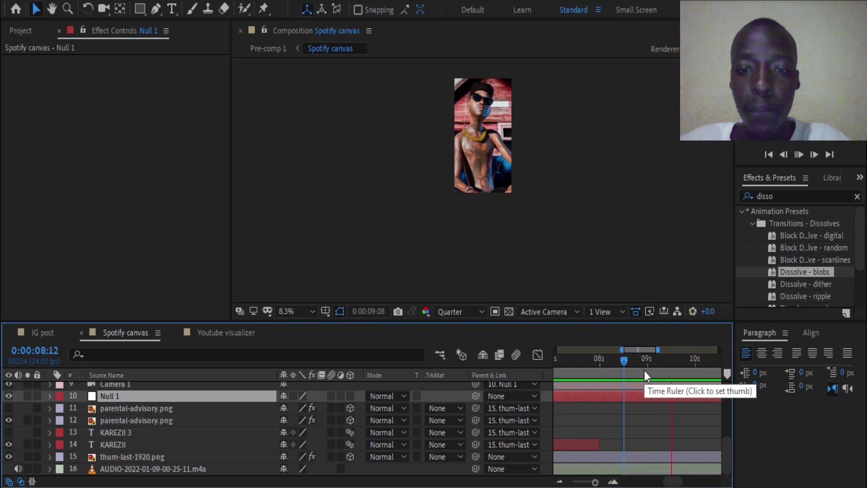
key(space)
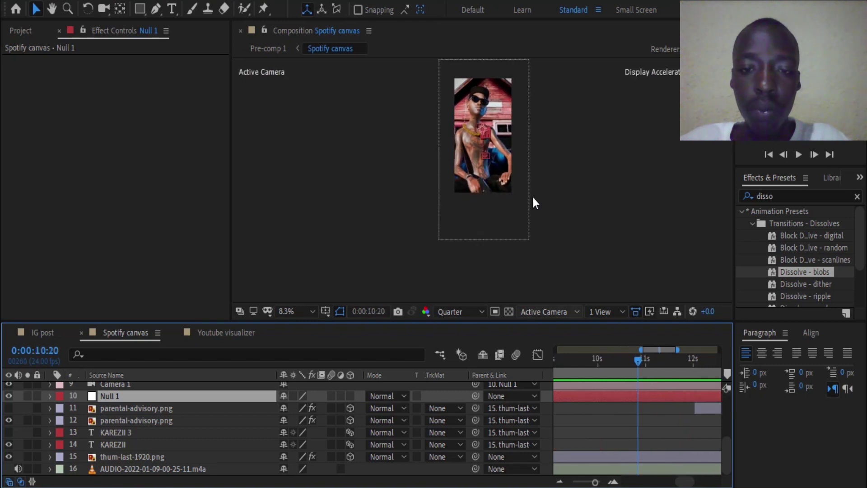
key(period)
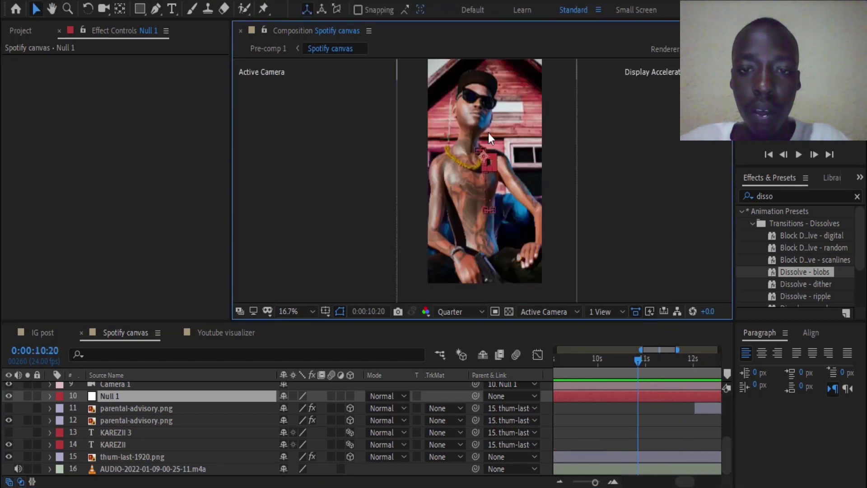
key(space)
key(space)
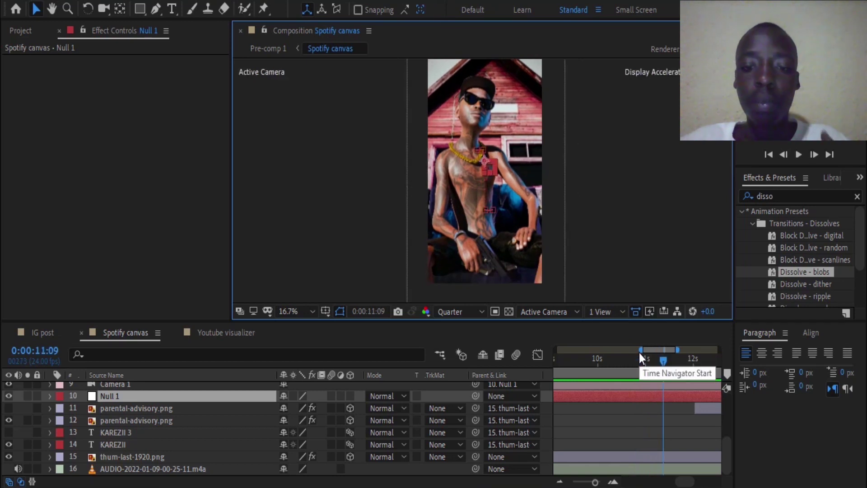
key(space)
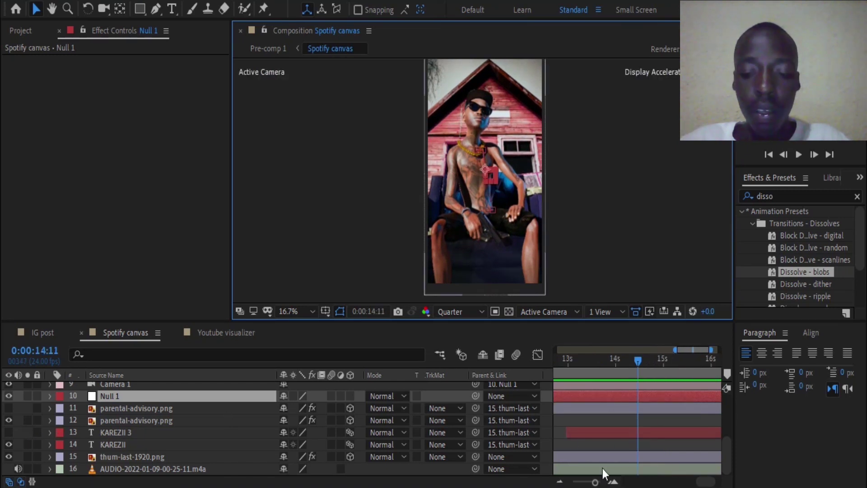
drag(595, 481, 587, 482)
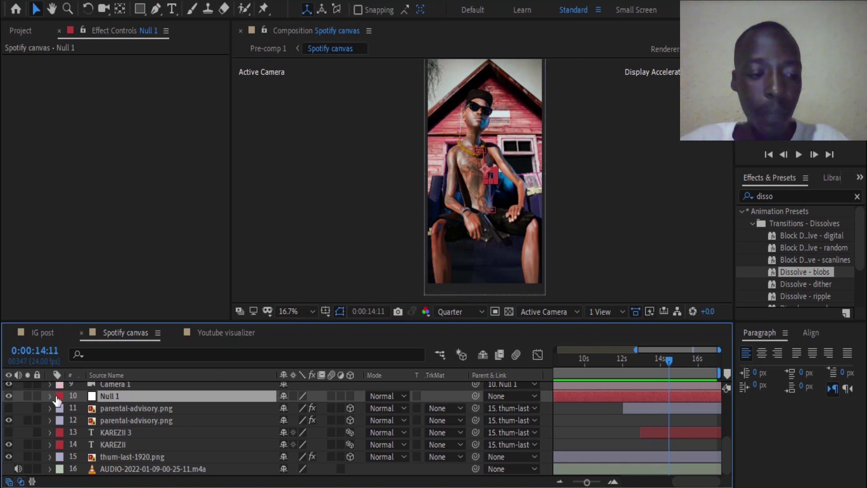
Turn on the KAREZII 3 layer and preview its return from 0:00:12:20.
click(9, 433)
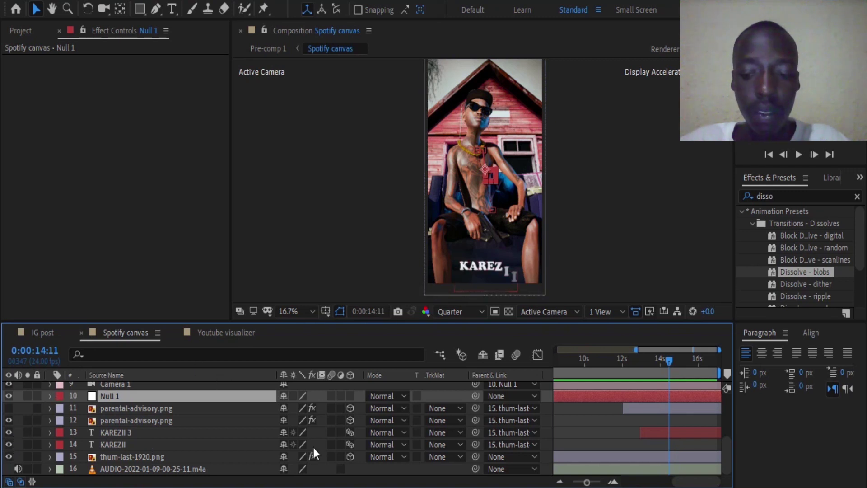
click(654, 366)
click(638, 362)
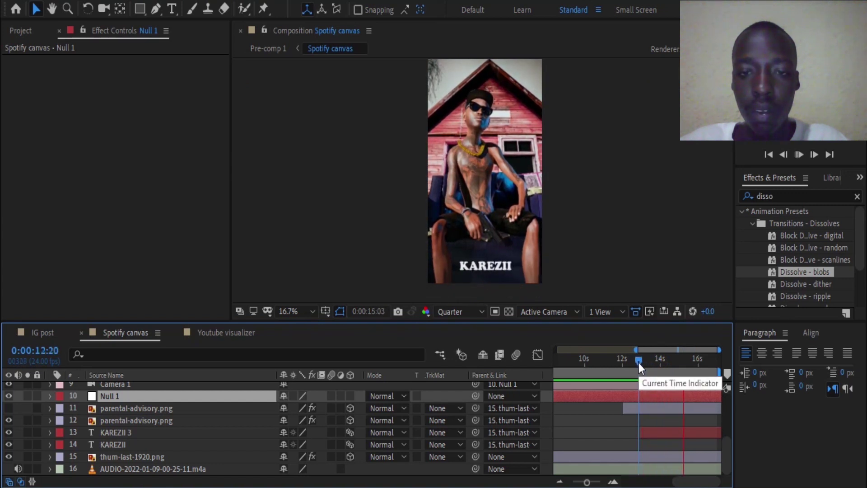
key(space)
drag(620, 186, 617, 202)
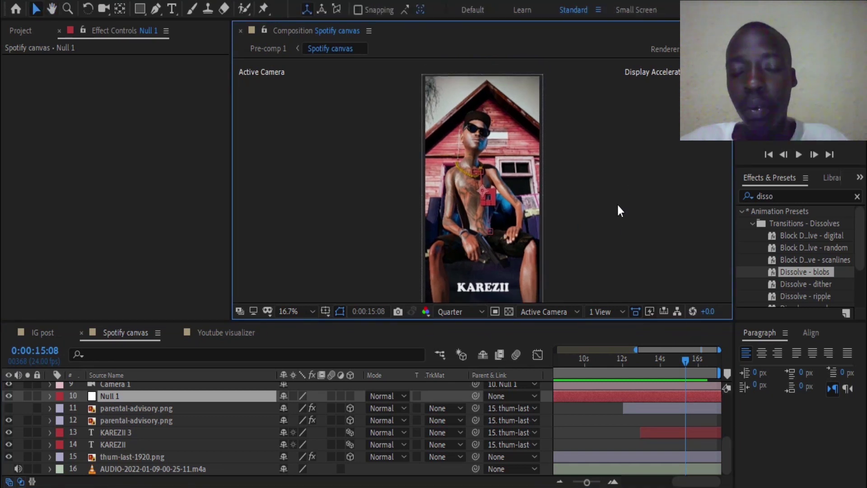